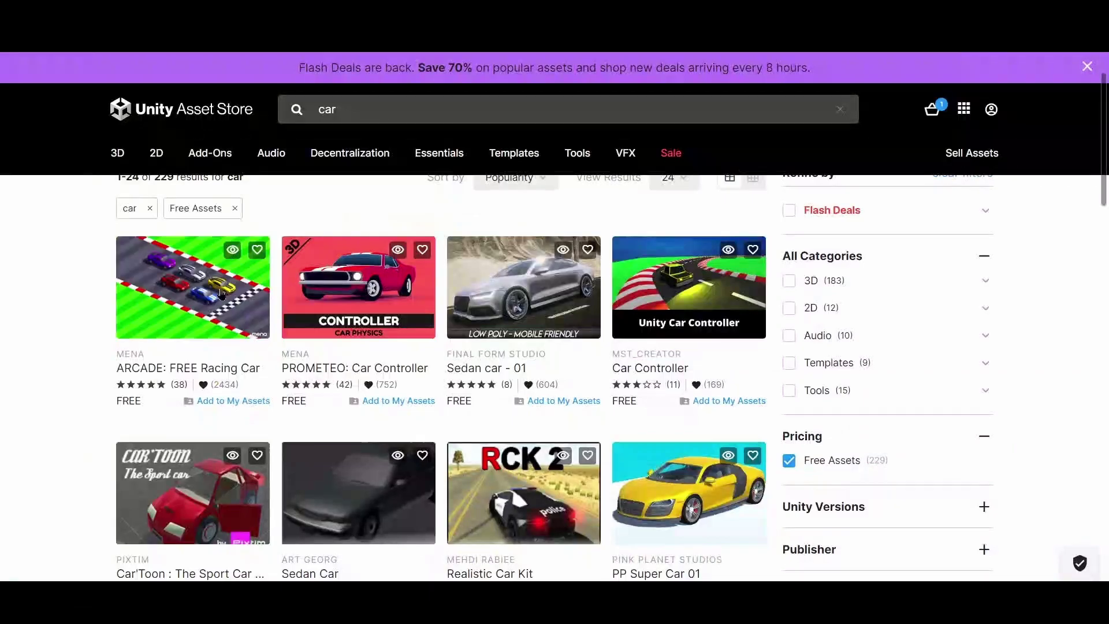
- Add ARCADE: FREE Racing Car to My Assets, accept the EULA, and send it to Unity
click(198, 335)
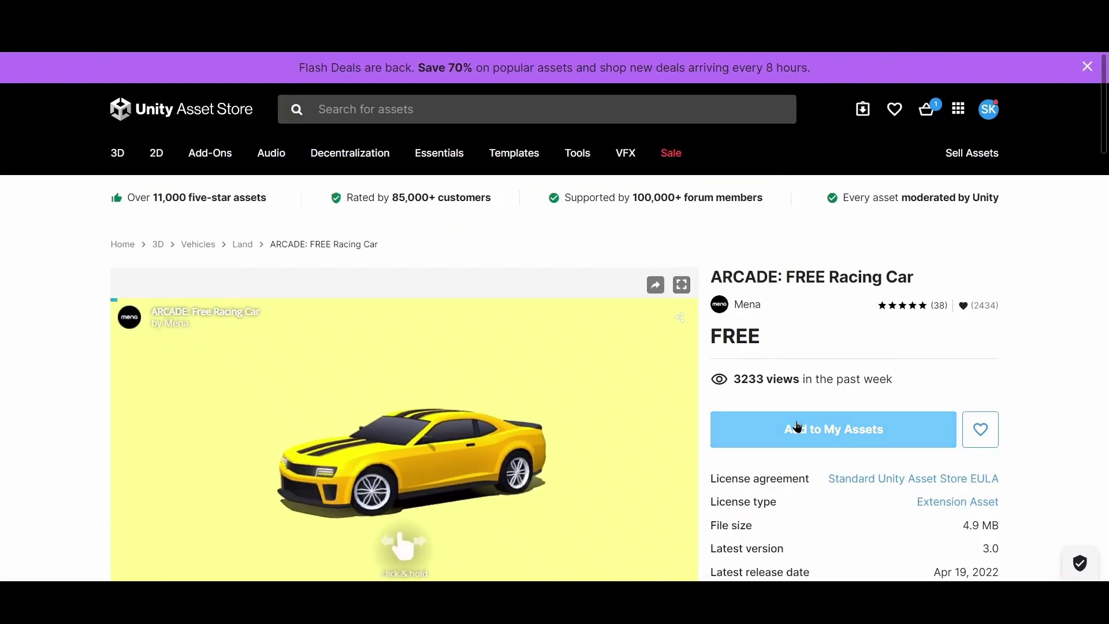
click(796, 426)
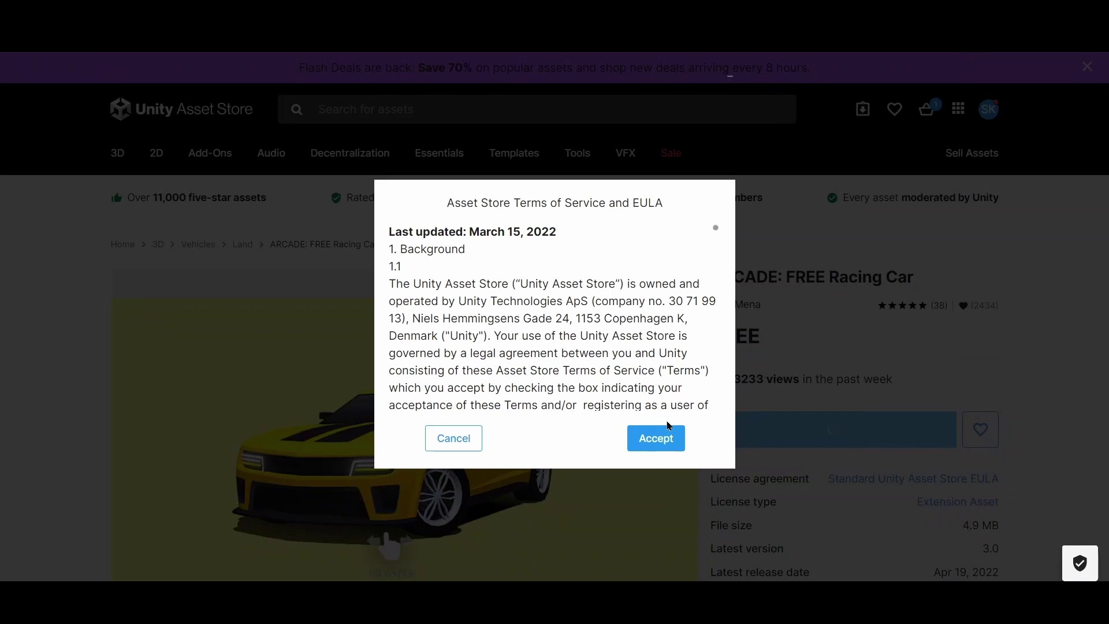
click(668, 428)
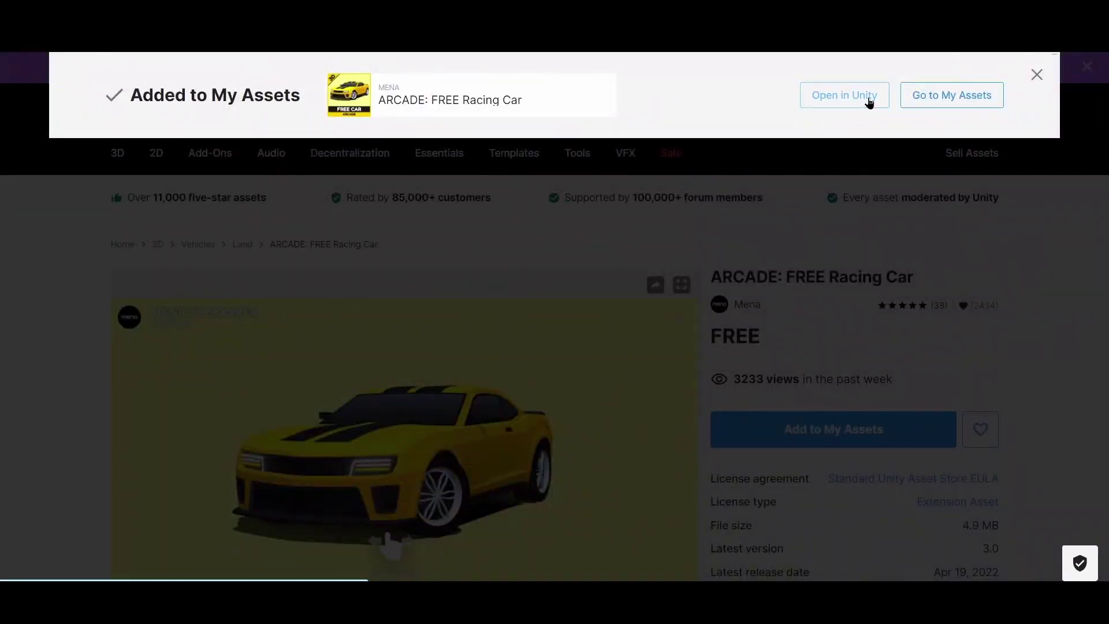
click(867, 102)
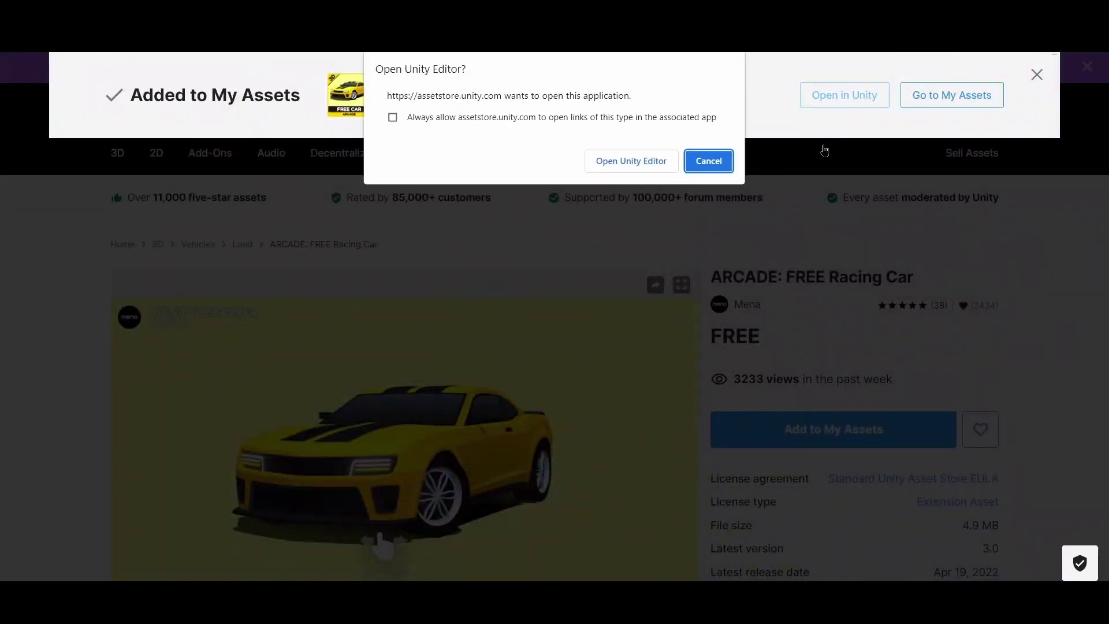
- Download the ARCADE racing car package in Package Manager and import all its assets
click(657, 161)
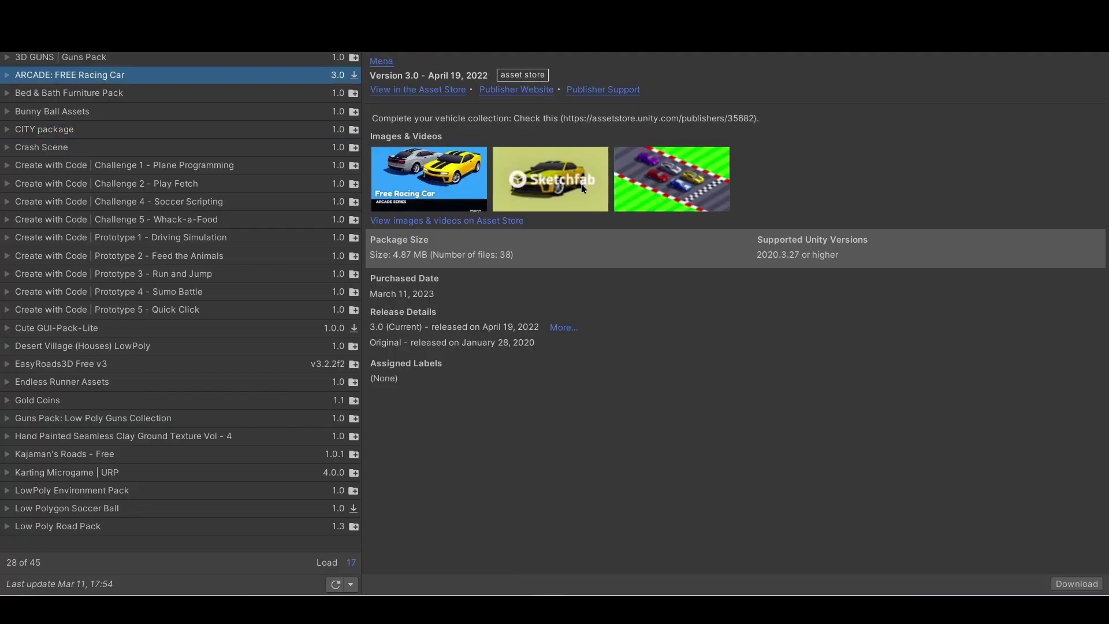
click(1076, 583)
click(1077, 584)
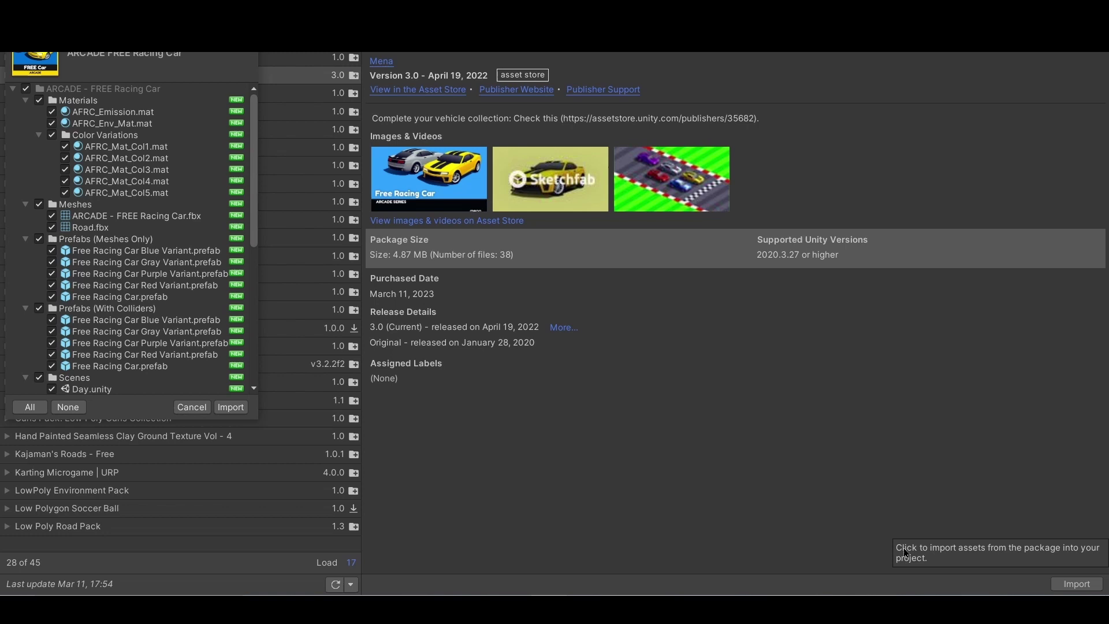
click(231, 407)
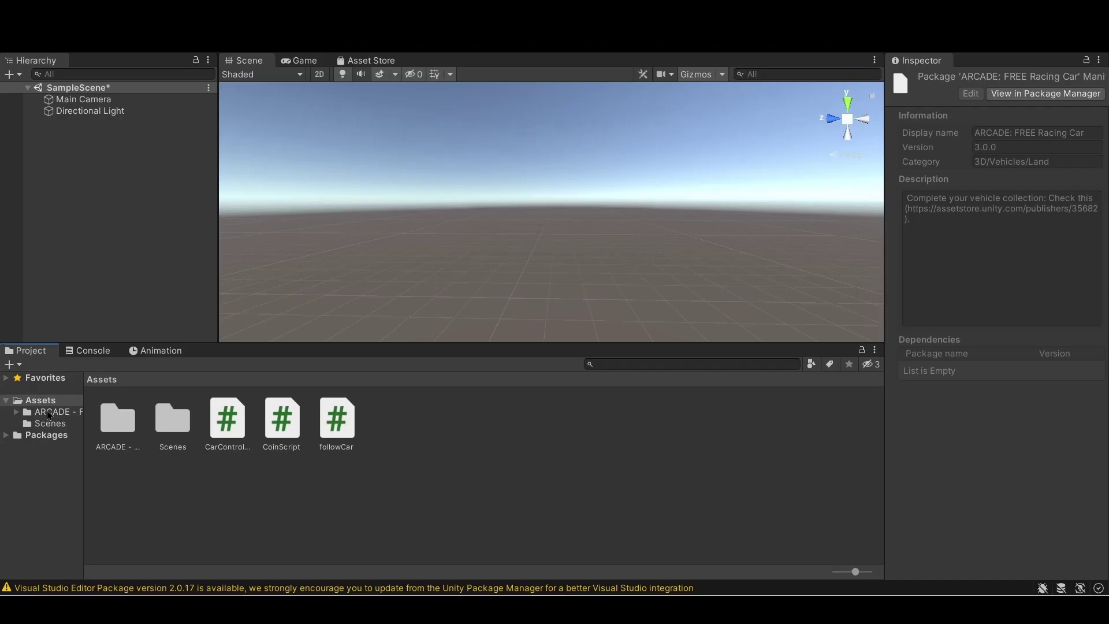
- Drag the yellow car prefab from Prefabs (Meshes Only) into the scene and frame it
click(46, 411)
click(16, 412)
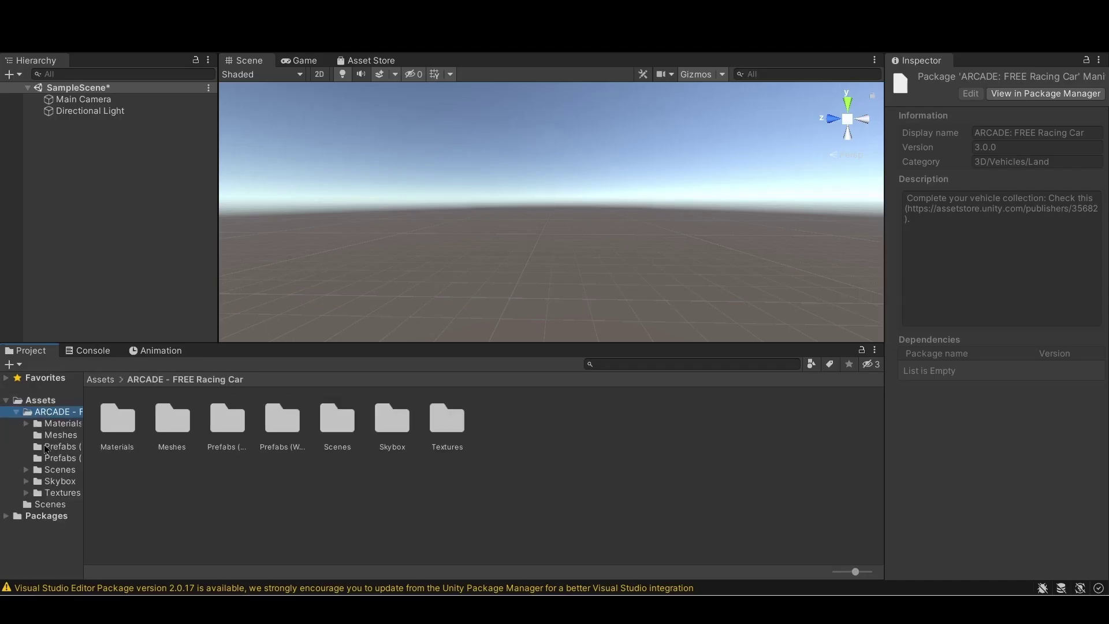
click(46, 447)
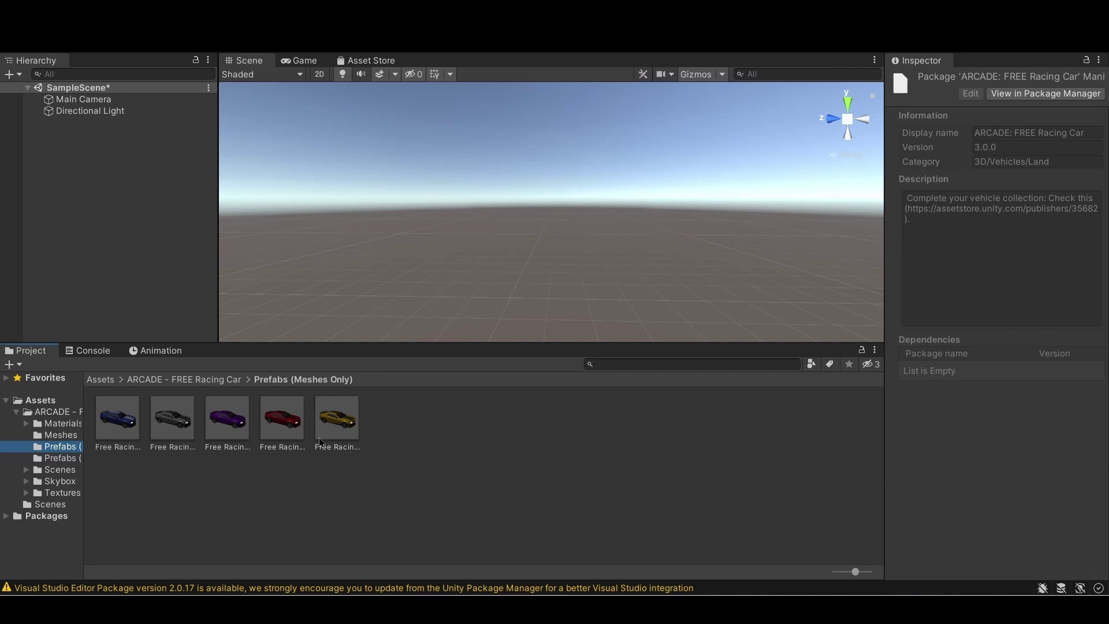
drag(320, 442, 105, 132)
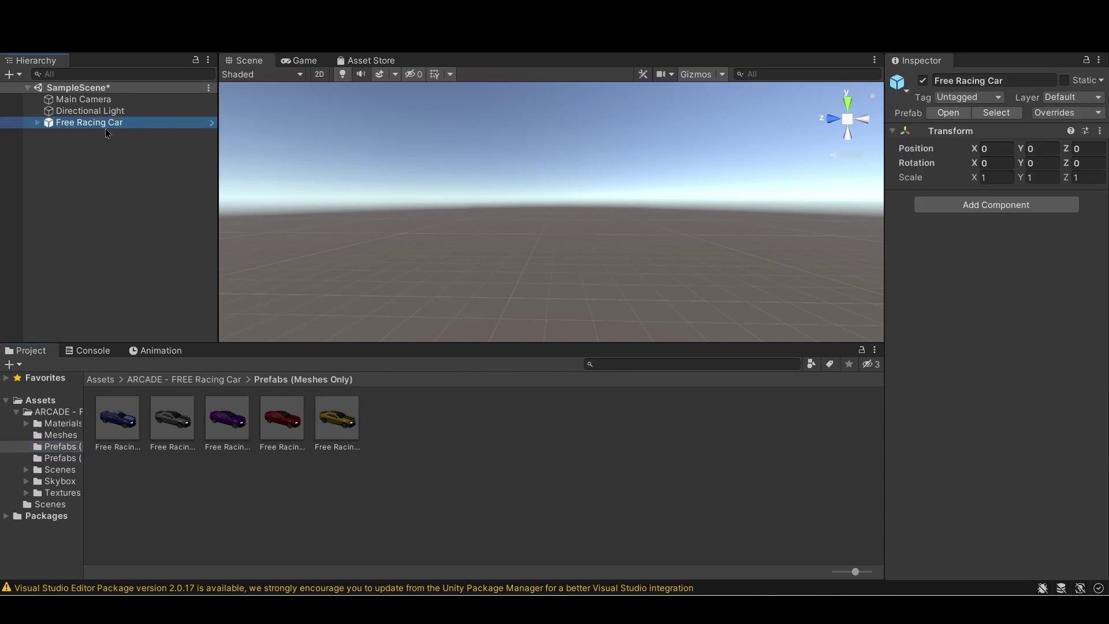
key(f)
- Send the Low Poly Road Pack from the Asset Store to Unity
scroll(327, 173, down, 2)
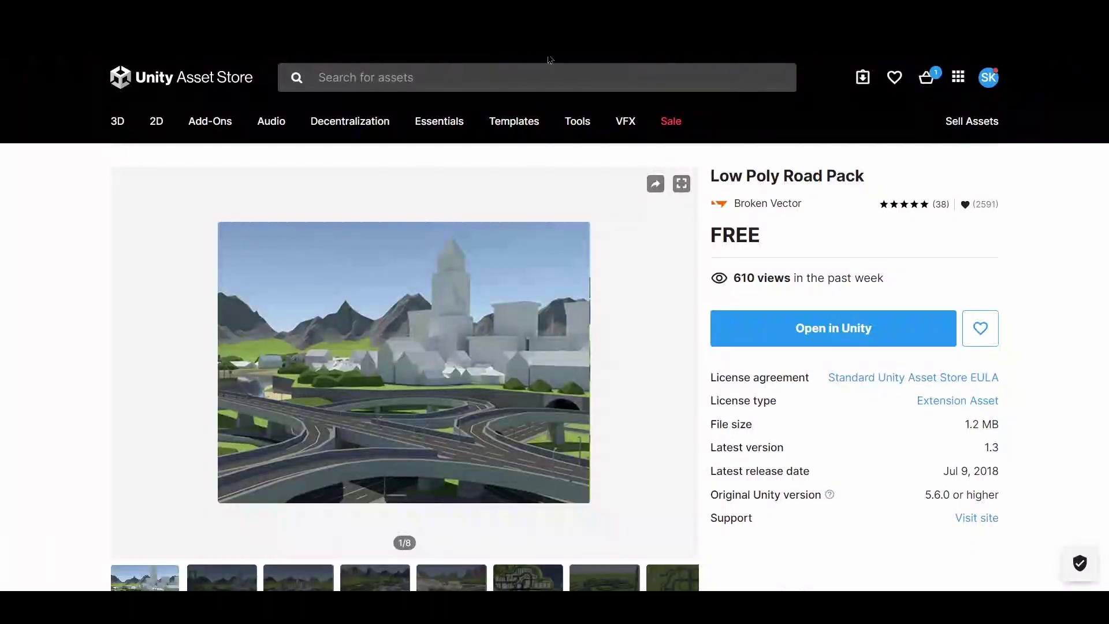
click(830, 321)
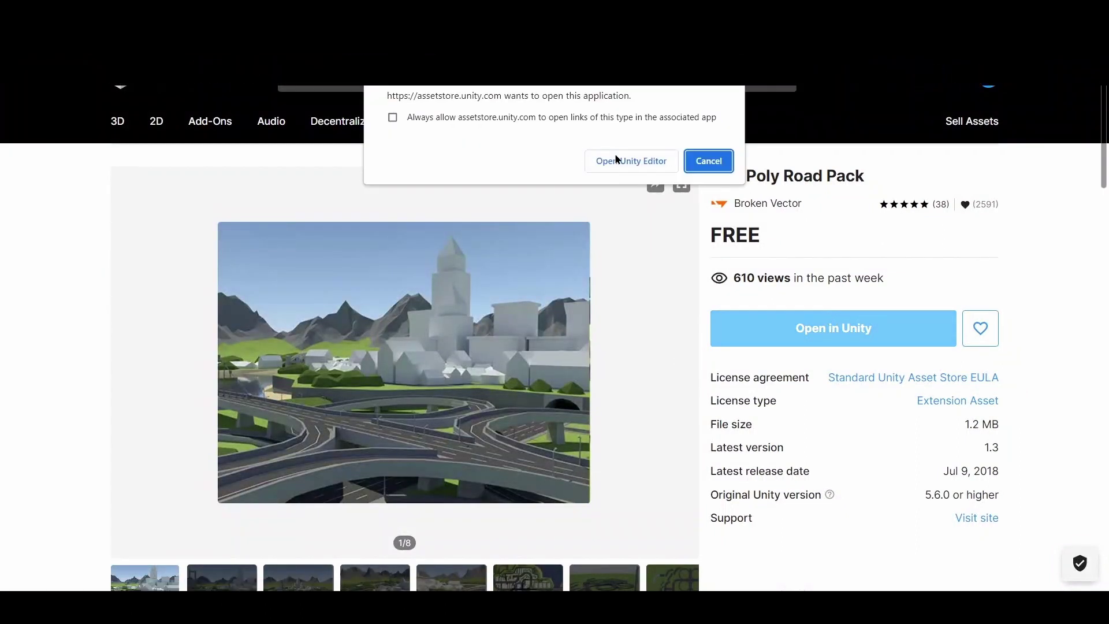
click(617, 160)
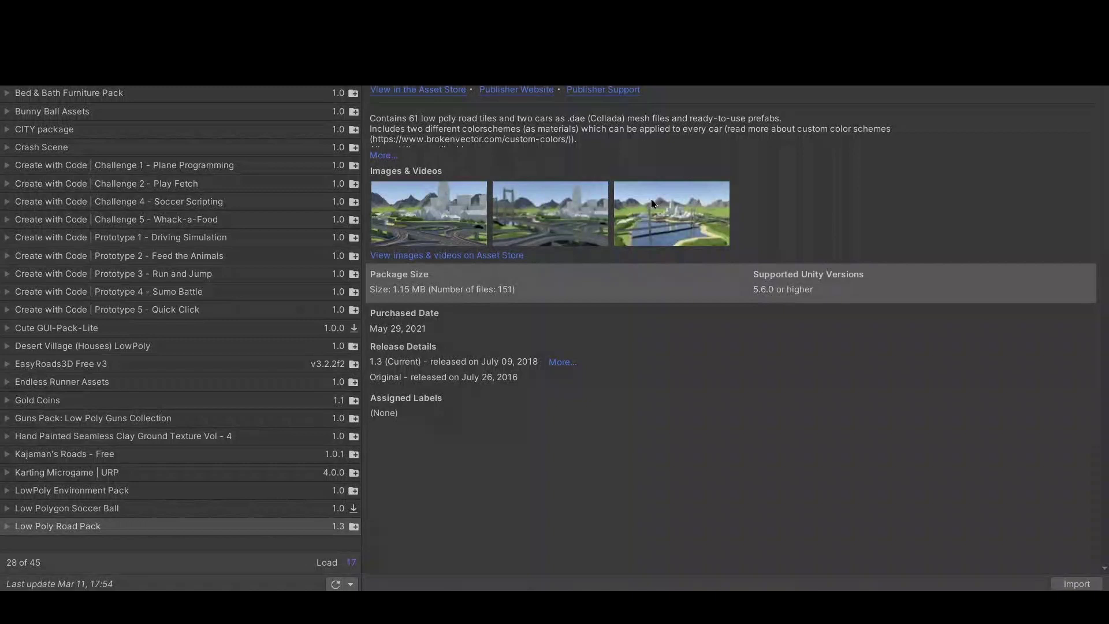
- Import all Low Poly Road Pack assets and browse BrokenVector > LowPolyRoadPack > Prefabs to Parkinglot Corner 1
click(1077, 583)
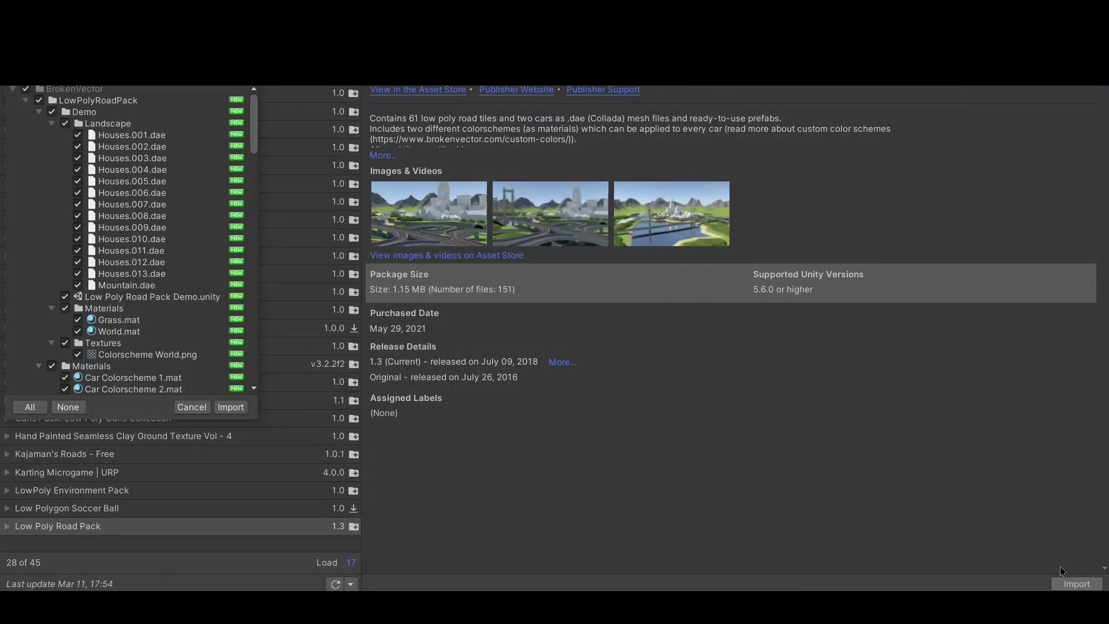
click(230, 408)
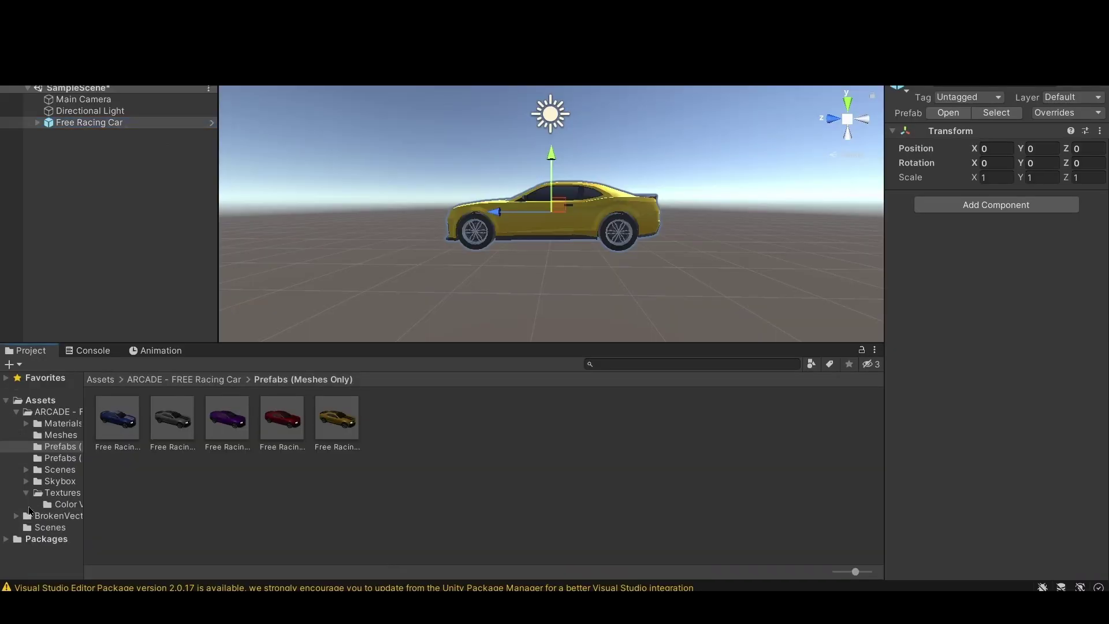
click(37, 523)
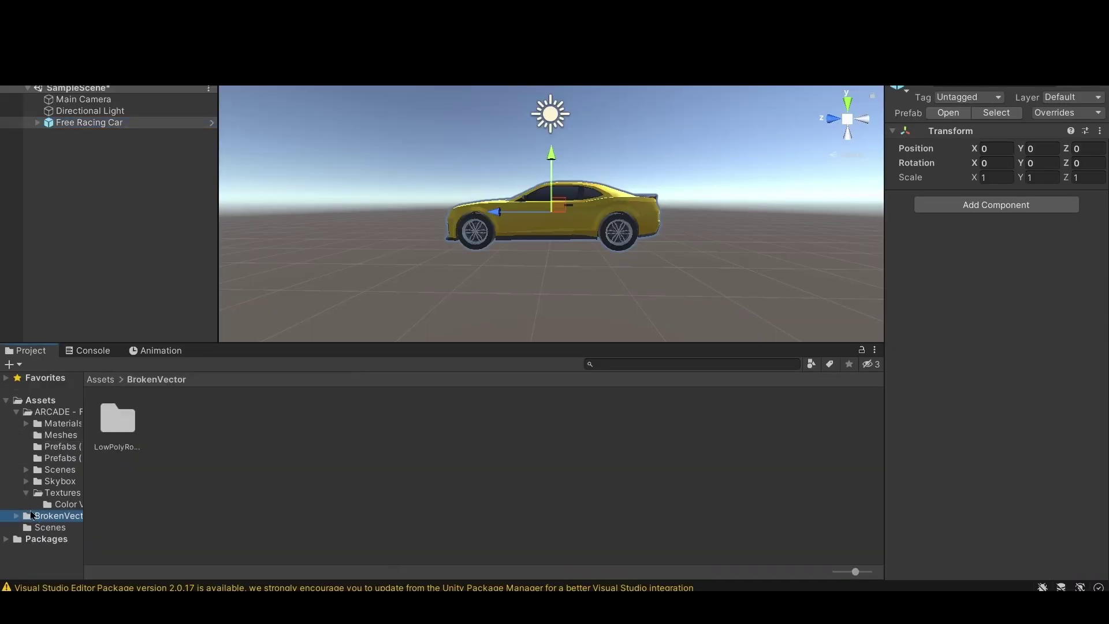
double_click(124, 425)
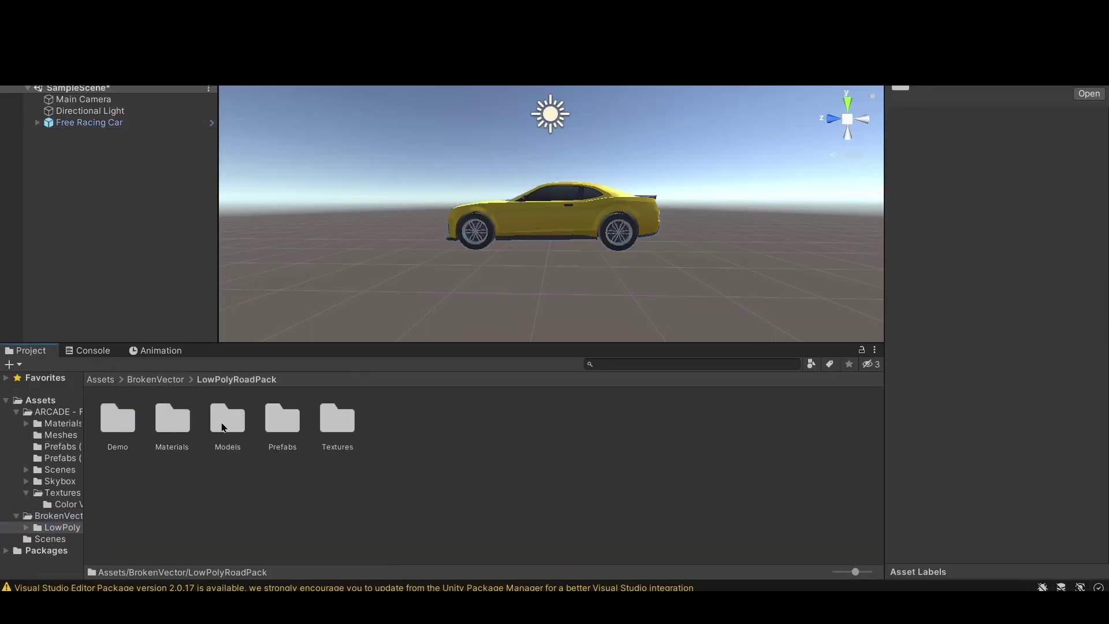
double_click(282, 419)
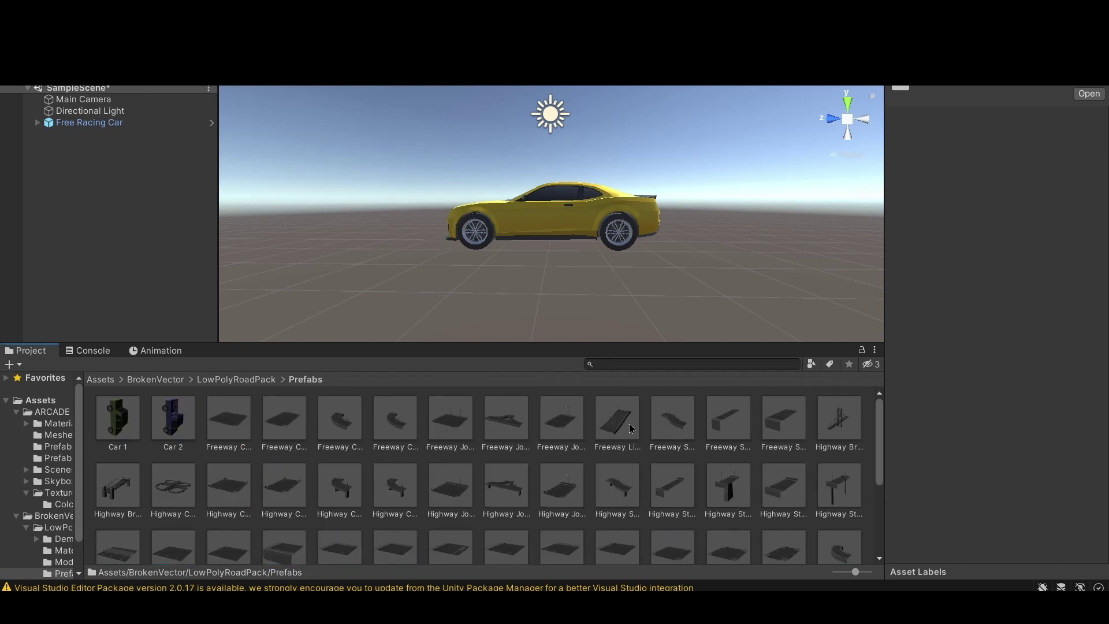
scroll(786, 508, down, 1)
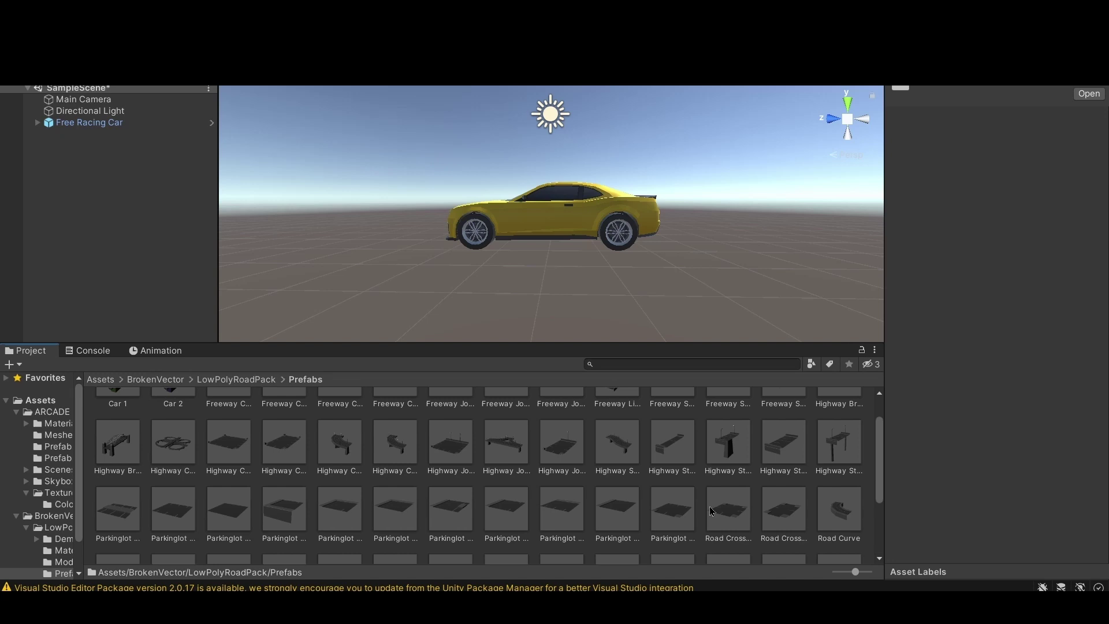
click(263, 518)
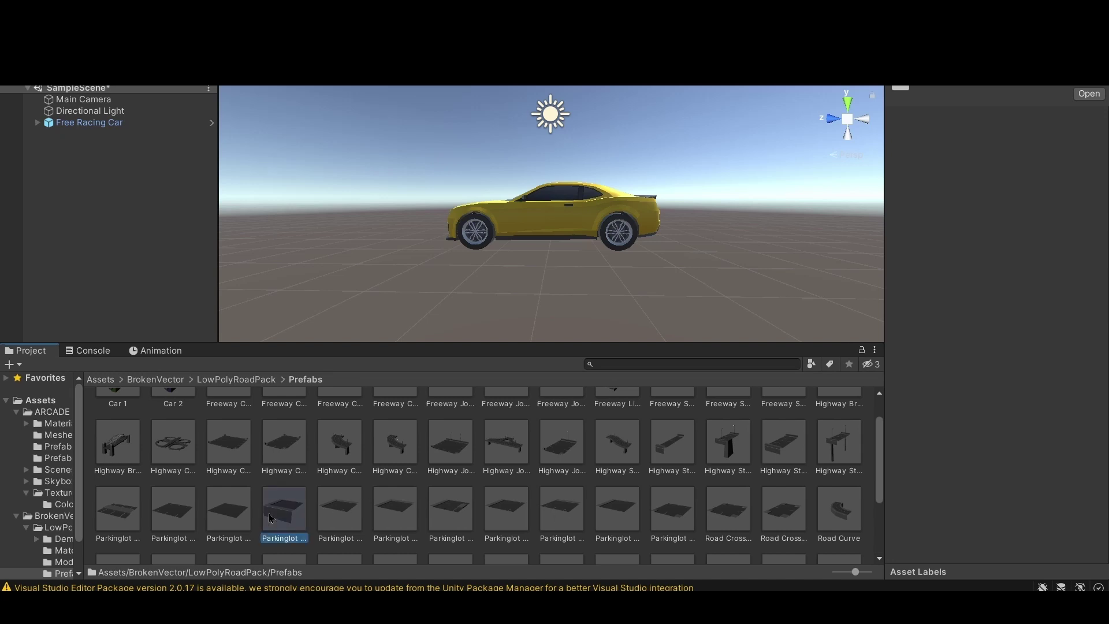
- Load the Low Poly Road Pack Demo scene from its Demo folder
click(58, 529)
click(58, 538)
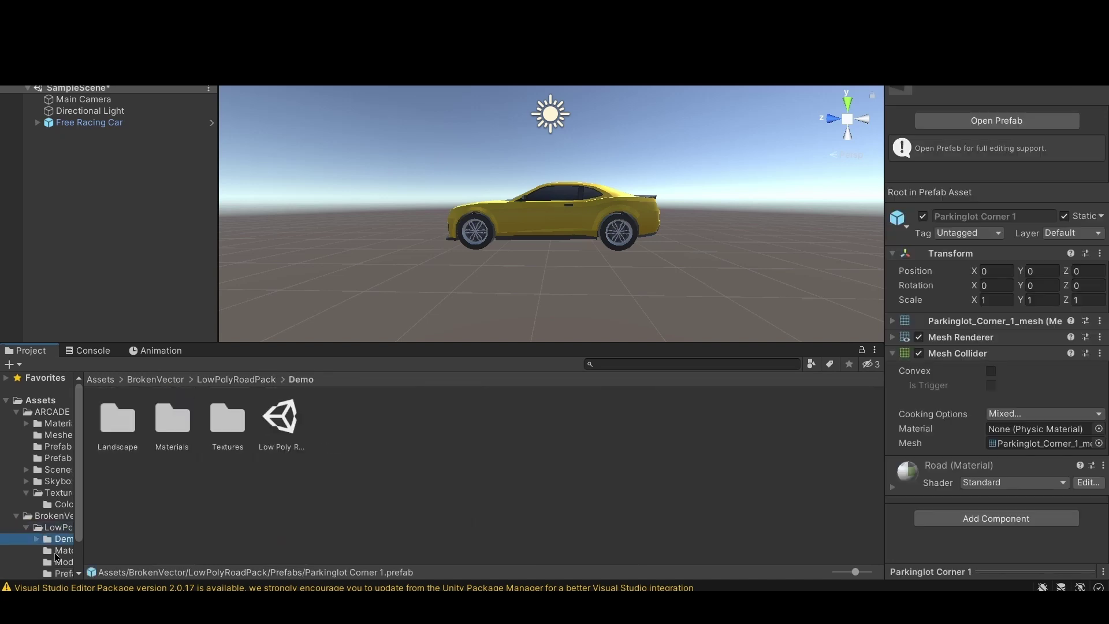
double_click(280, 417)
click(545, 333)
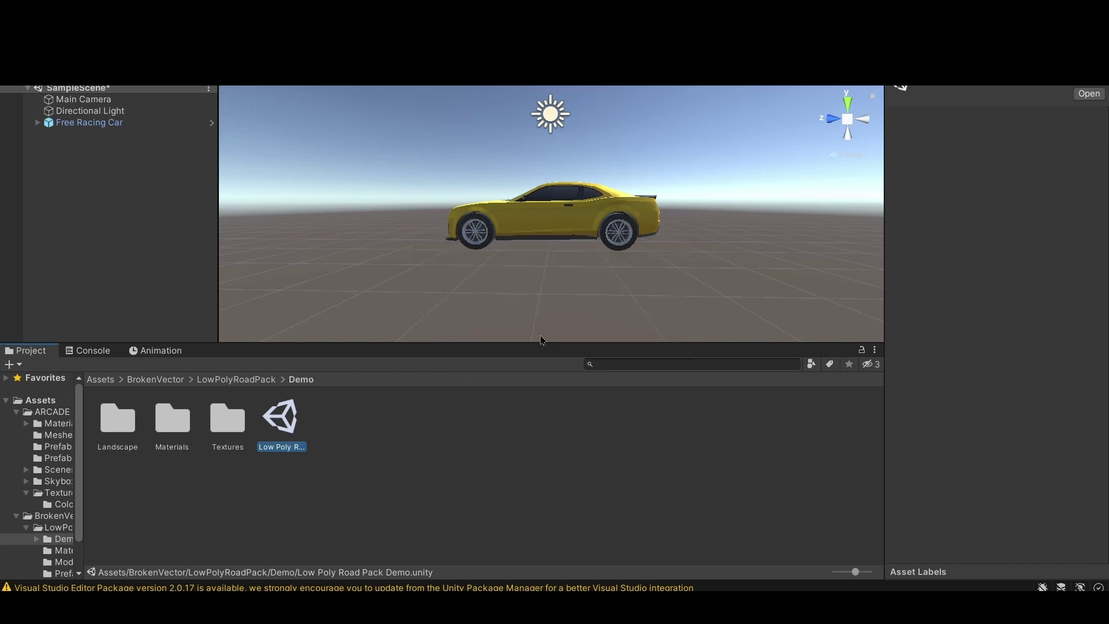
- Frame the Near Geometry city object in the scene view and copy it
click(51, 116)
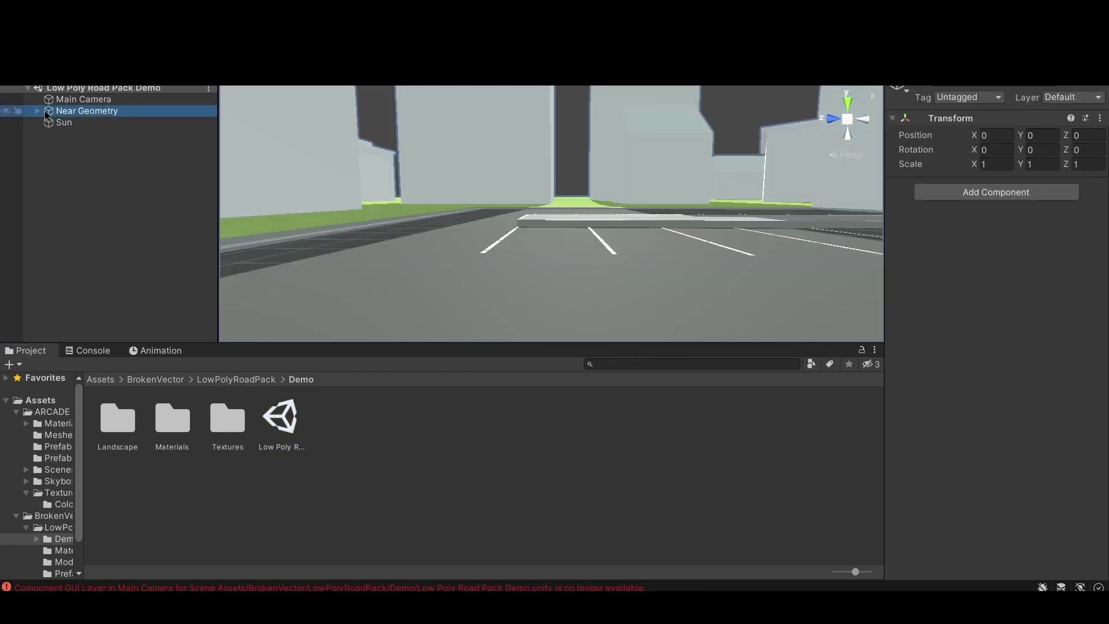
key(f)
right_drag(688, 231, 775, 211)
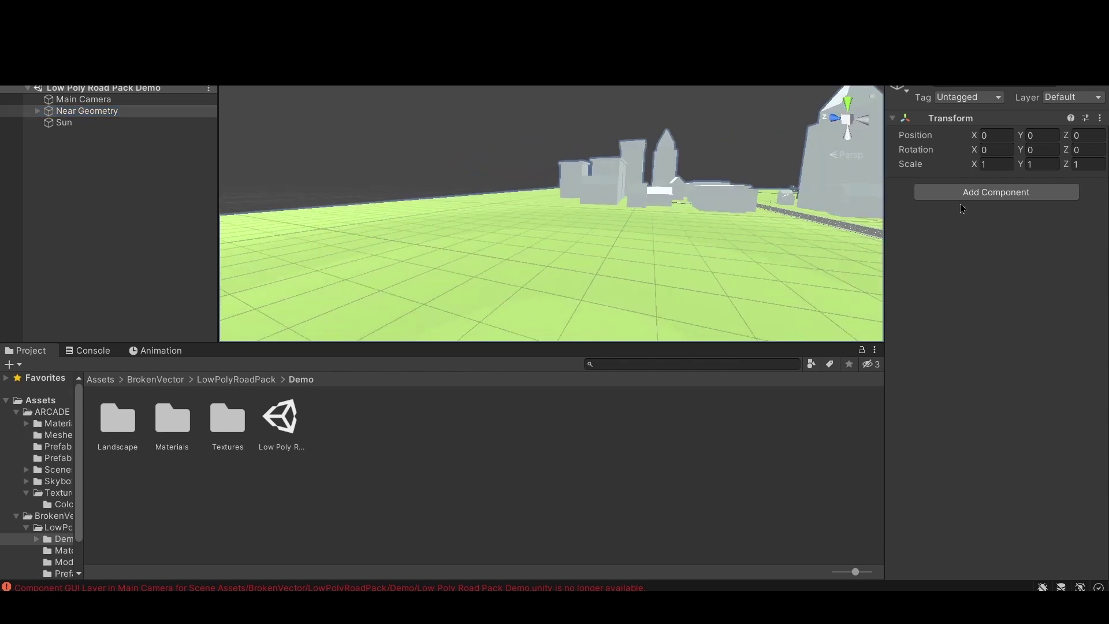
double_click(81, 110)
right_click(78, 113)
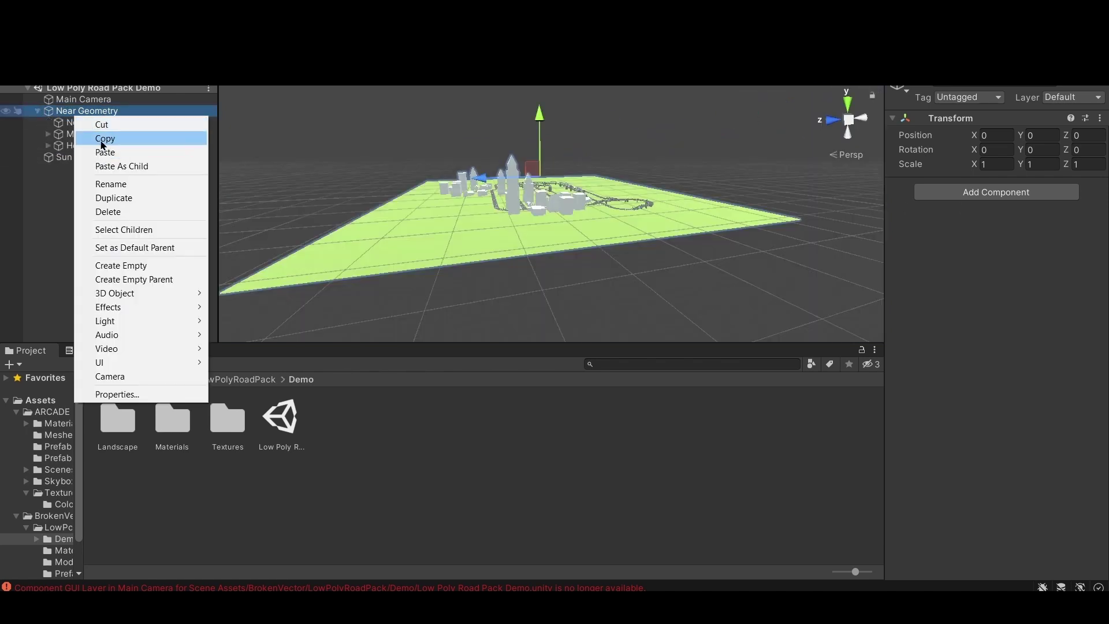
click(98, 138)
- Collapse the BrokenVector and ARCADE folders back to the top-level Assets folder
click(15, 519)
click(16, 518)
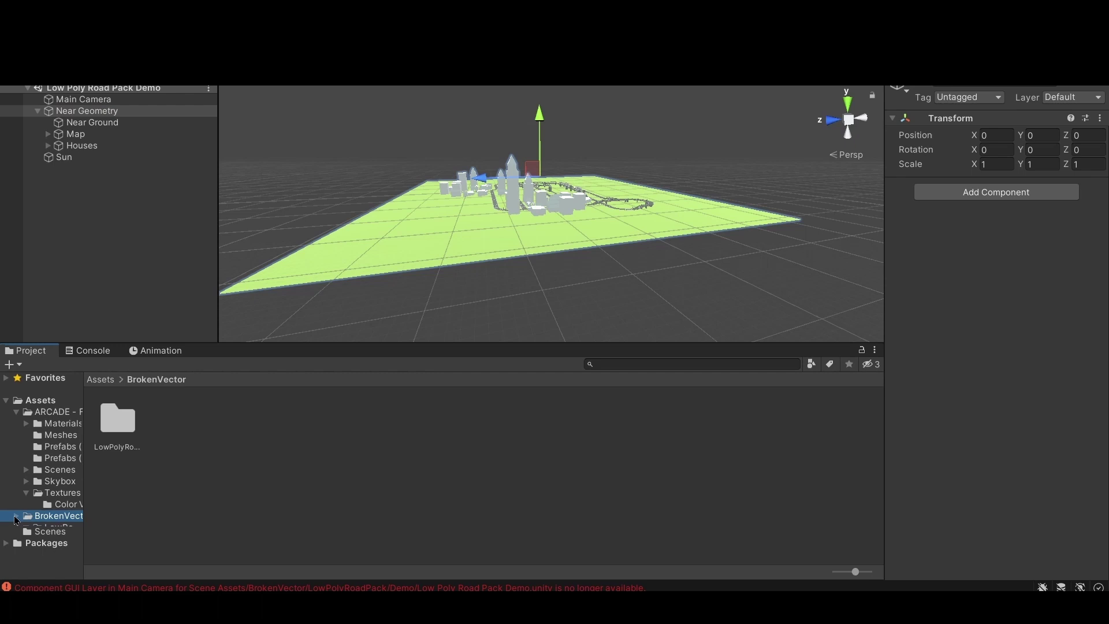
click(26, 423)
click(31, 411)
click(35, 400)
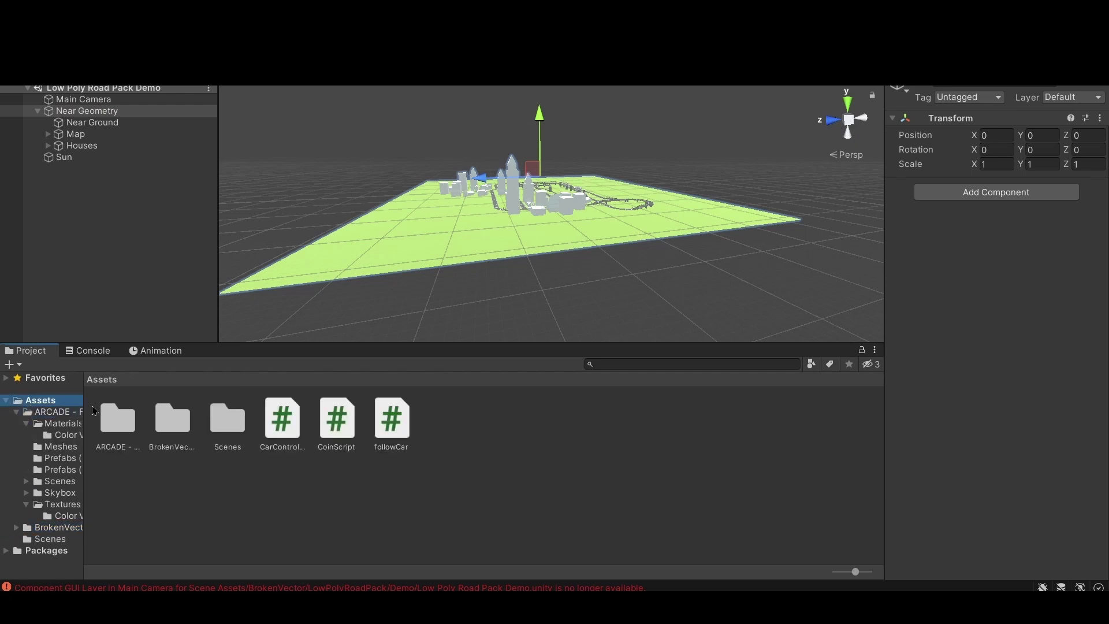
click(5, 401)
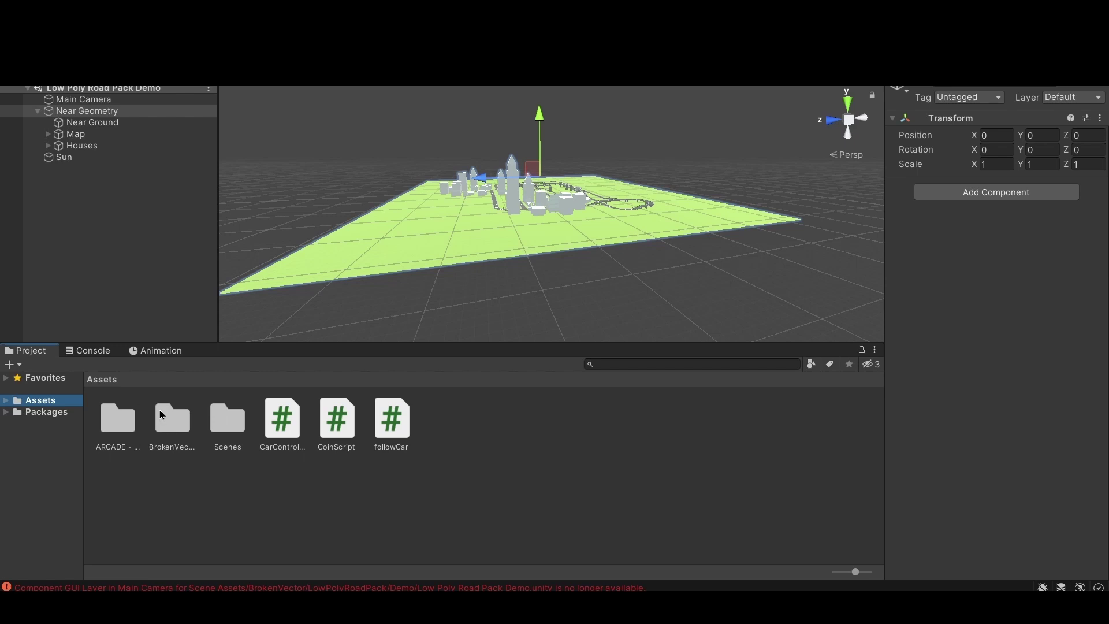
- Reopen SampleScene, paste Near Geometry into its Hierarchy, and zoom in on the pasted city
double_click(228, 422)
double_click(116, 421)
right_click(102, 229)
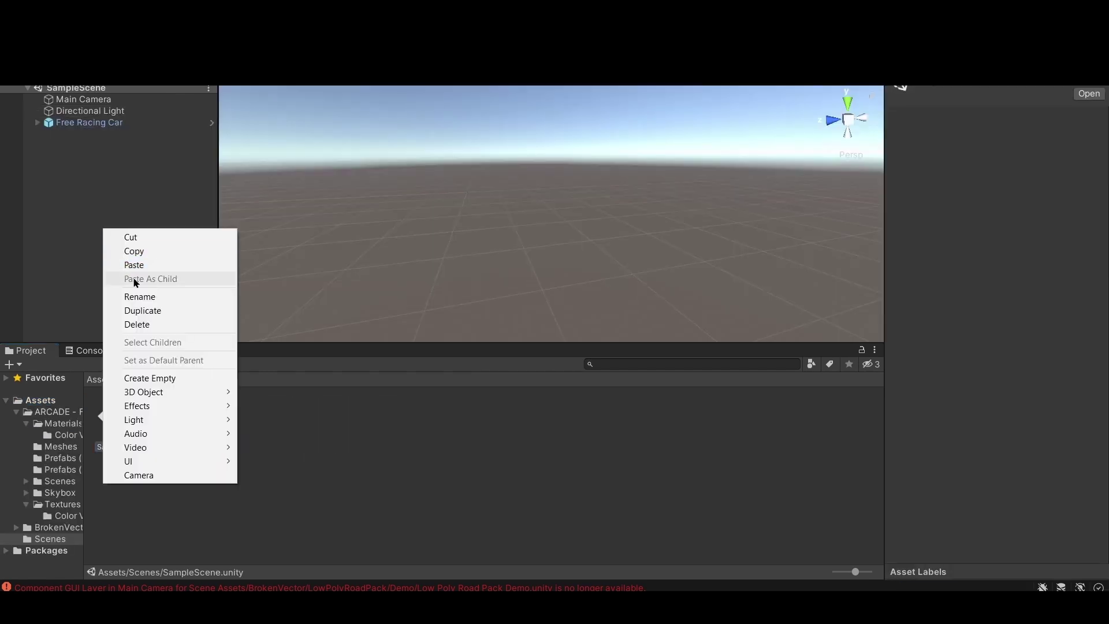
click(134, 264)
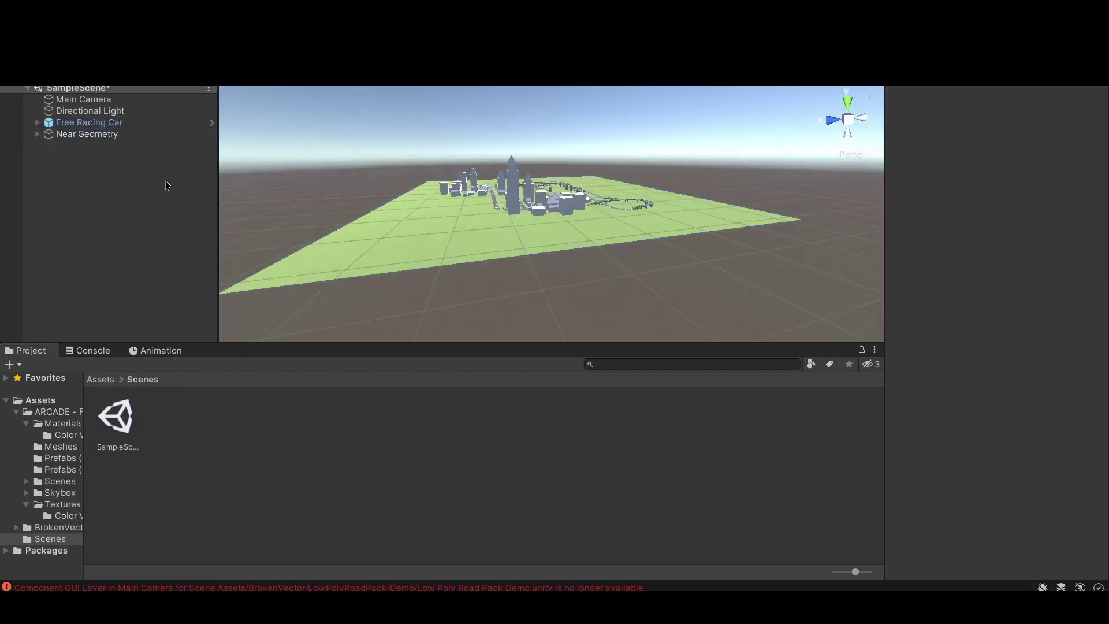
double_click(139, 134)
scroll(622, 313, up, 3)
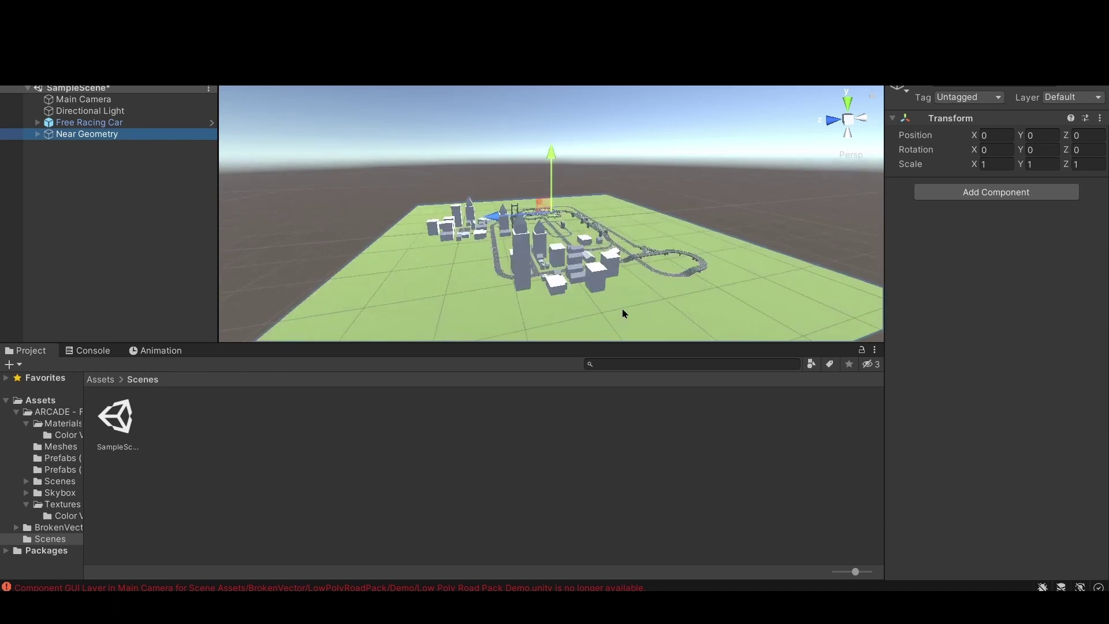
scroll(622, 313, up, 10)
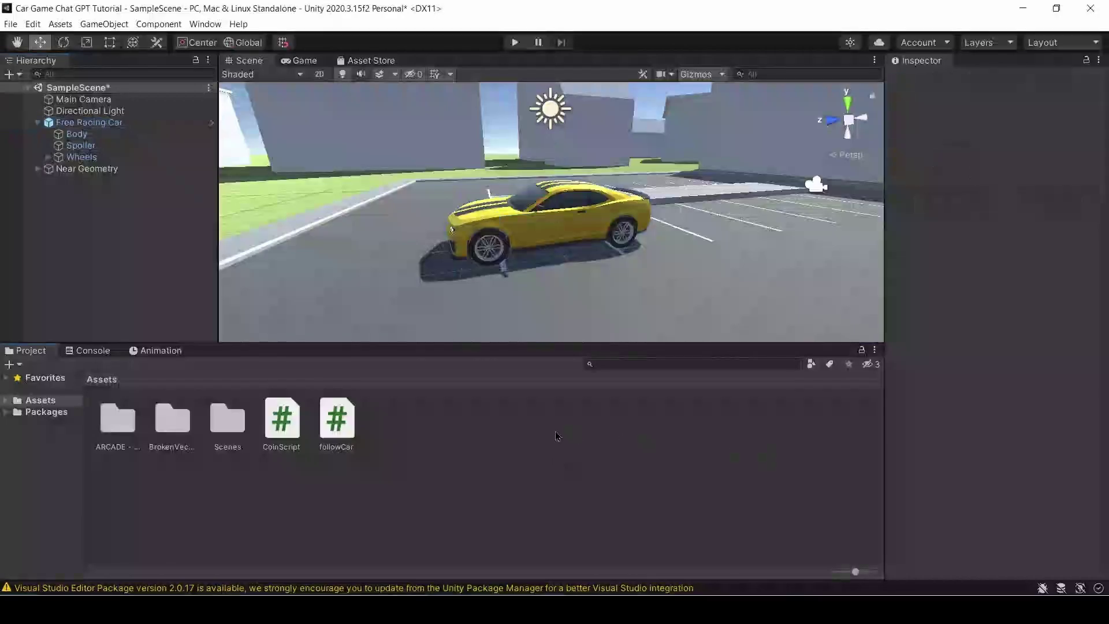
- Create a new C# script named CarController in the Assets folder
right_click(555, 431)
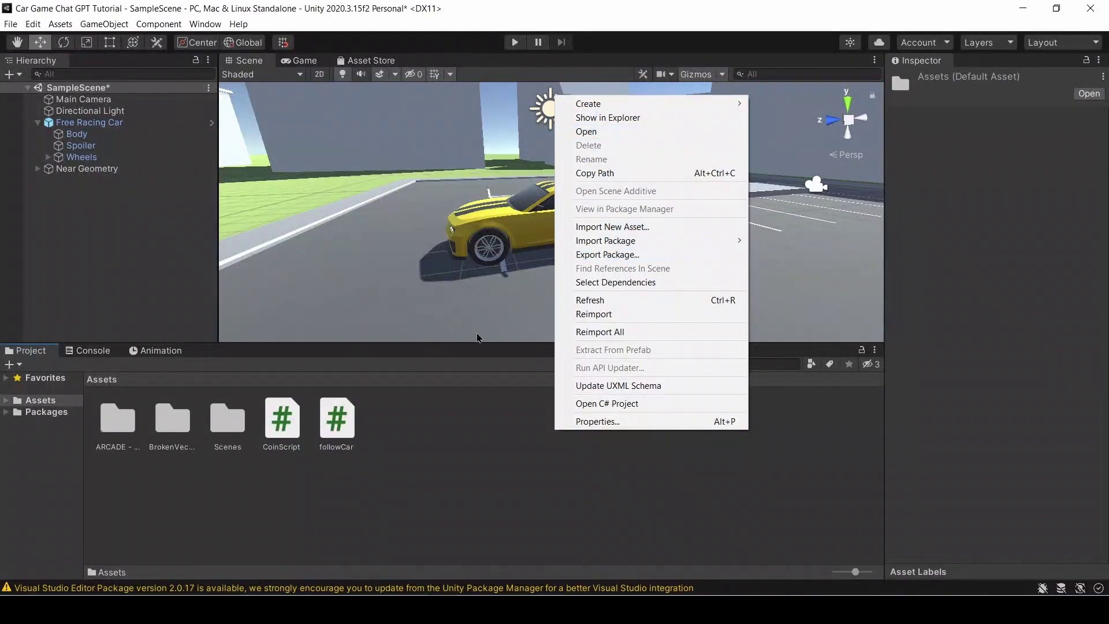
mouse_move(598, 108)
click(774, 121)
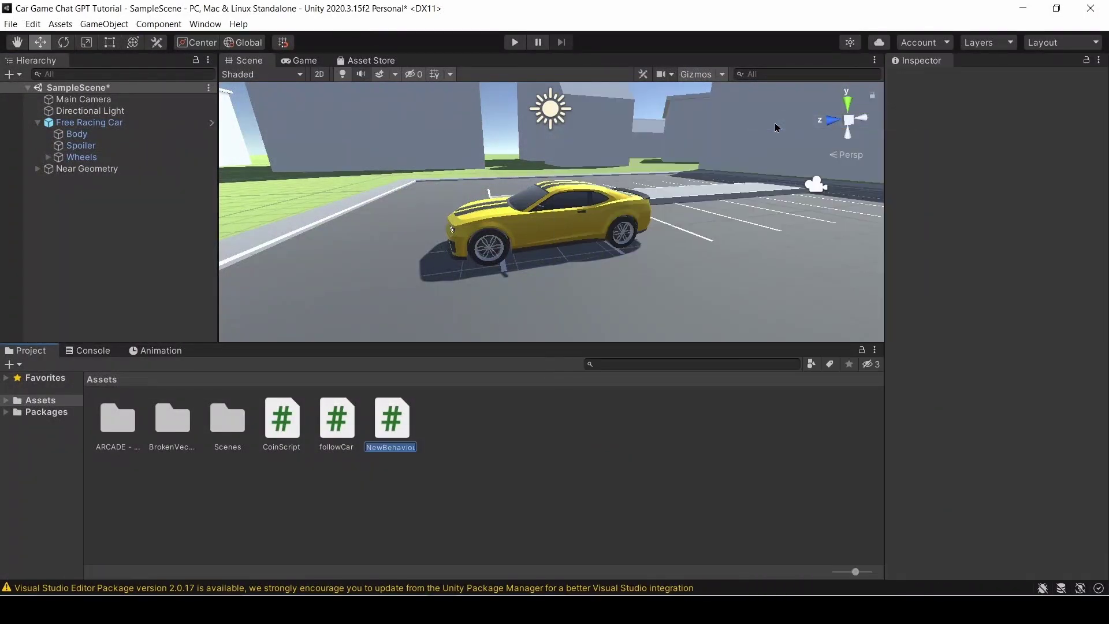
text(CarController)
key(Return)
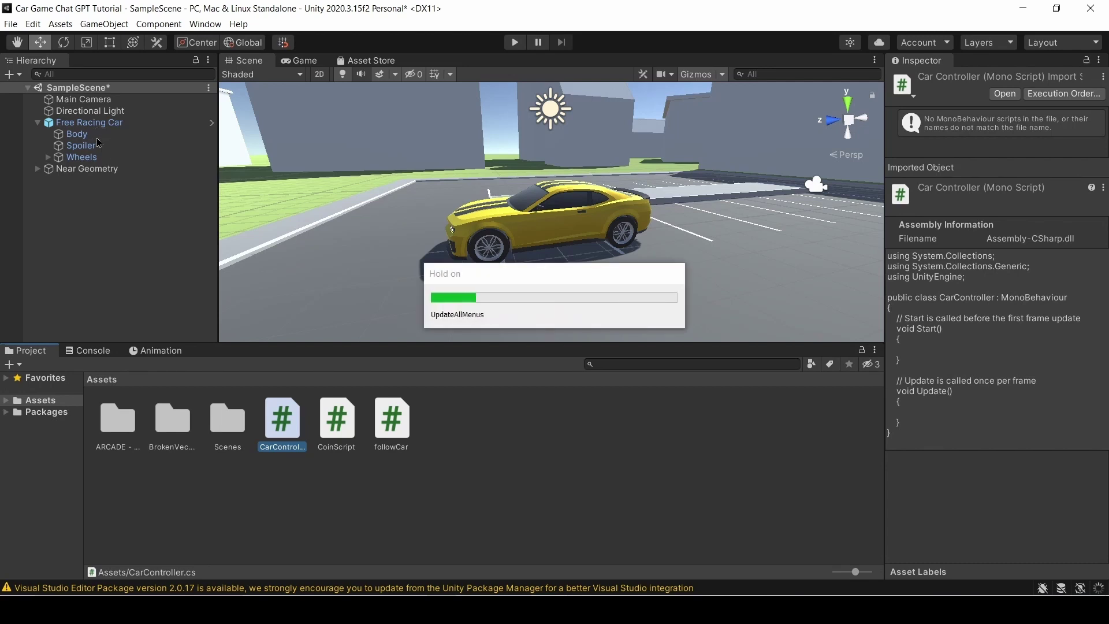
- Attach the CarController script to the Free Racing Car object
click(97, 132)
click(101, 124)
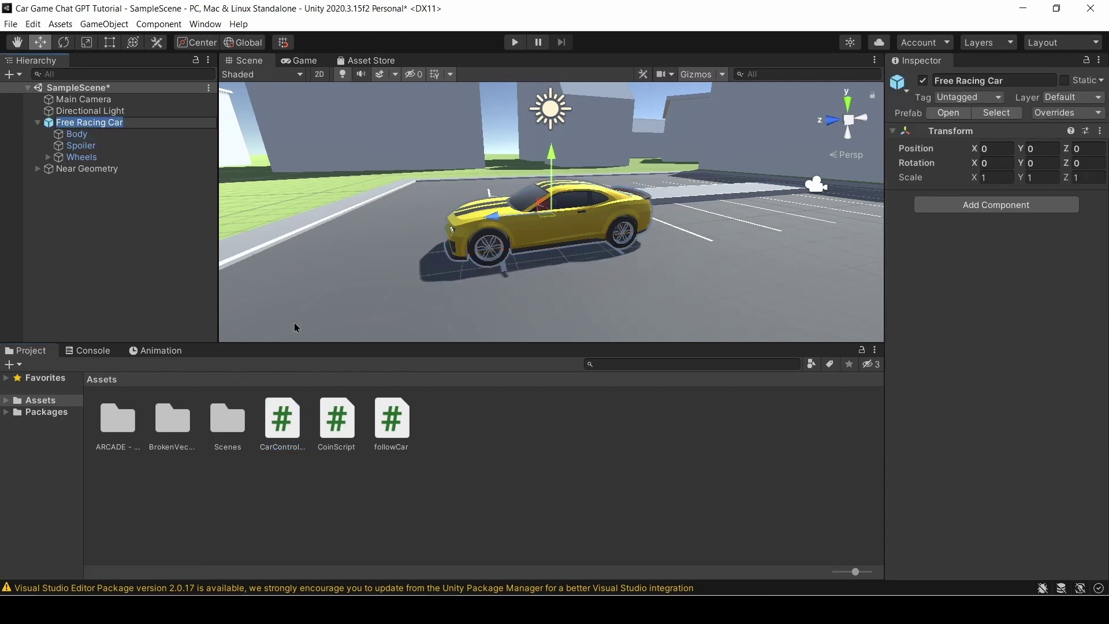
drag(296, 430, 942, 197)
- Open the CarController script from the car's Inspector in Visual Studio
double_click(1000, 217)
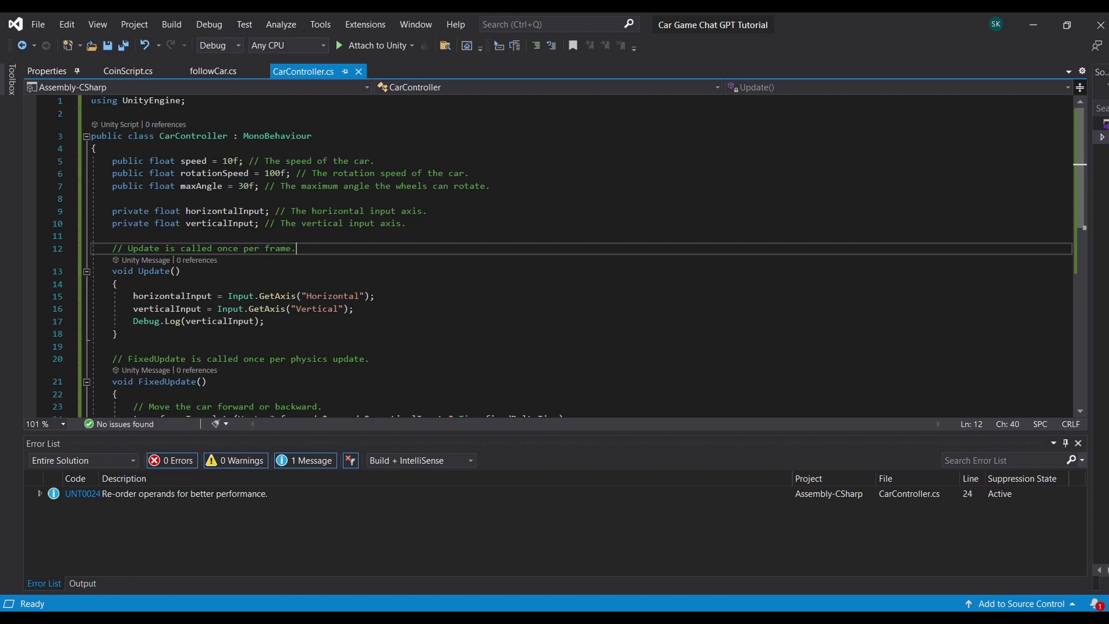
scroll(549, 254, down, 5)
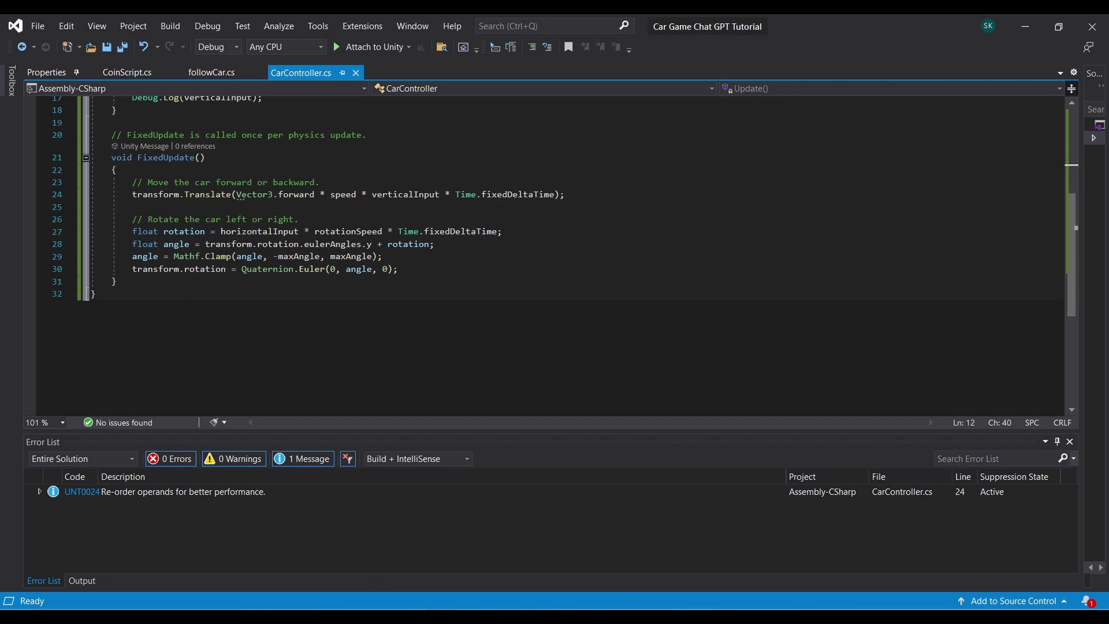
- Back in Unity, select the followCar script in Assets and open it in Visual Studio
key(alt+Tab)
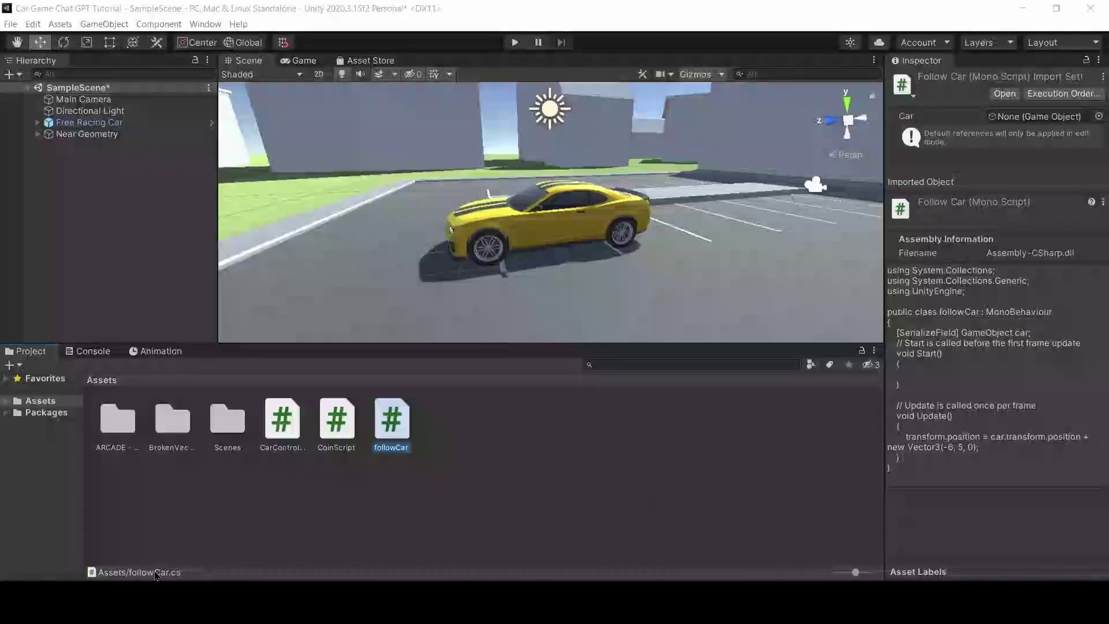
click(389, 473)
click(389, 430)
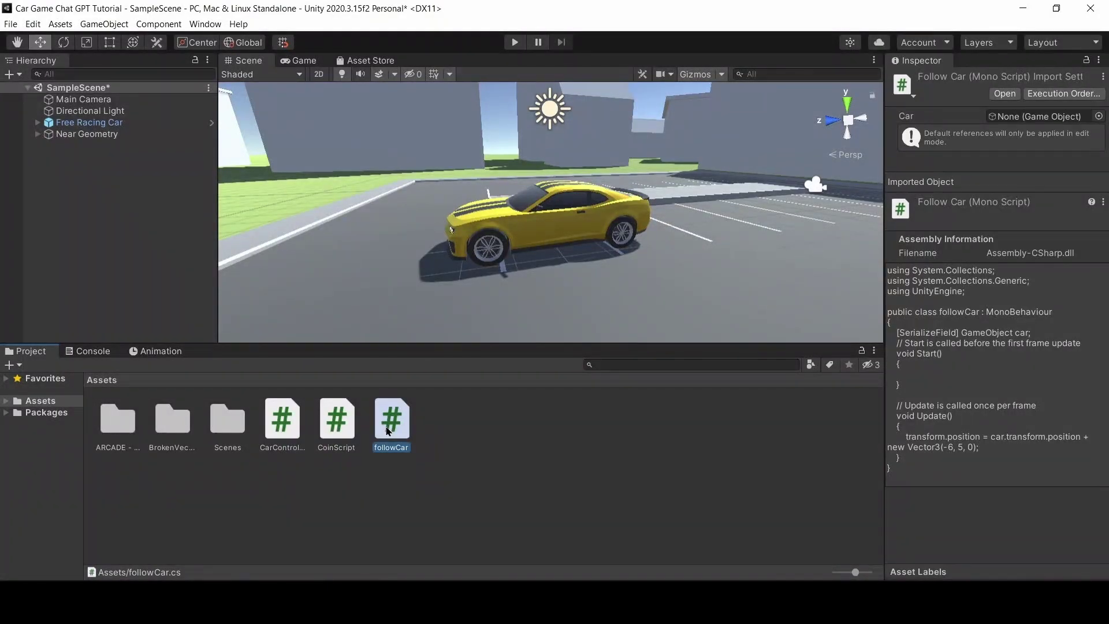
click(235, 544)
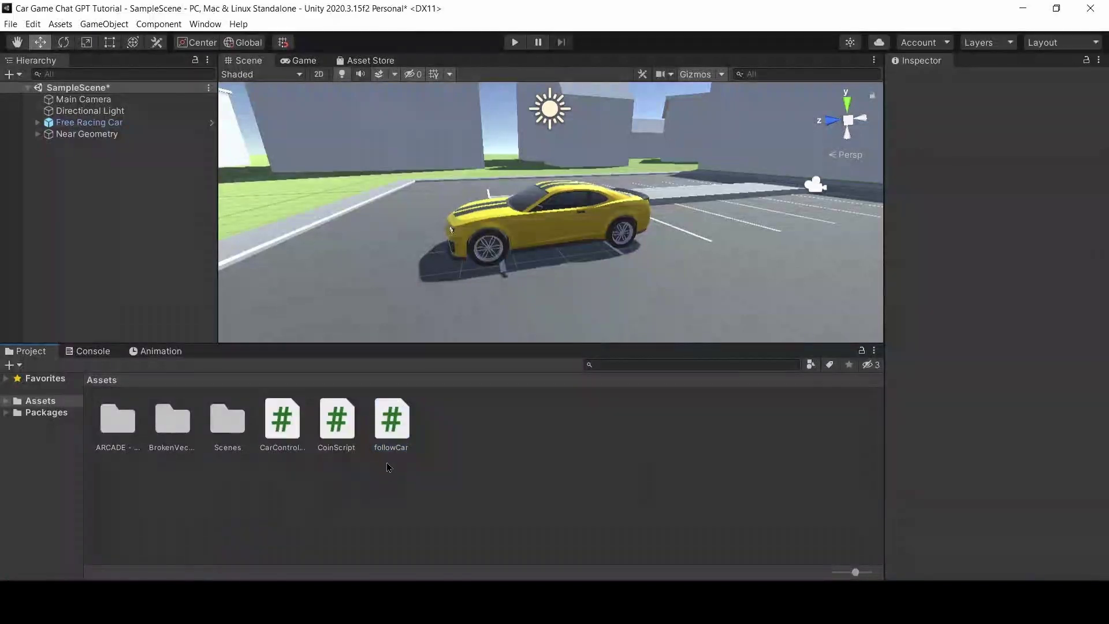
click(388, 430)
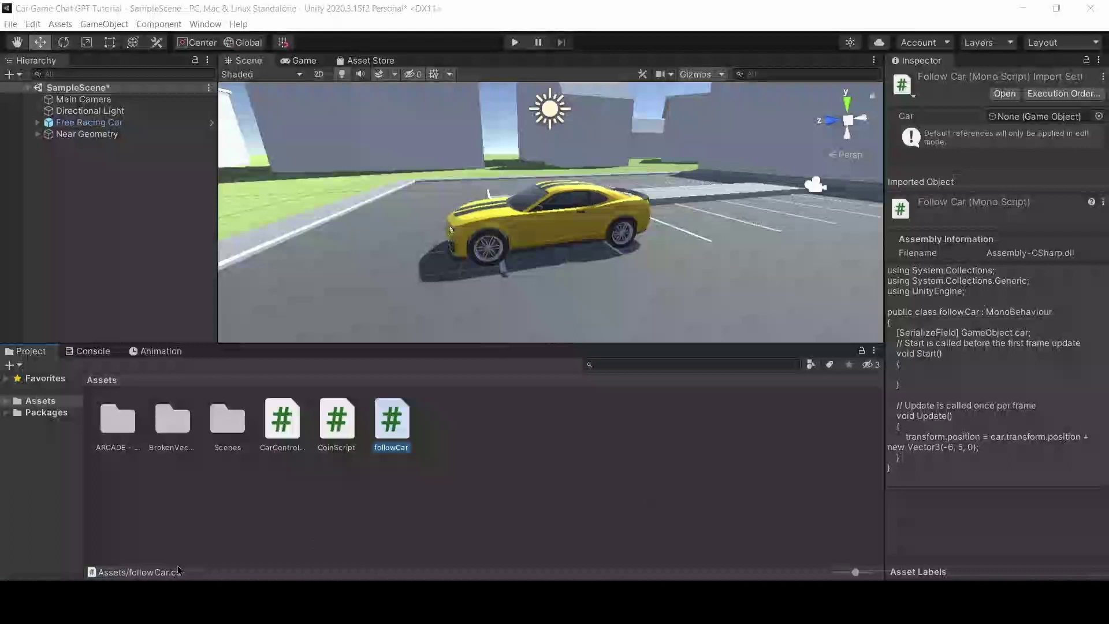
click(236, 544)
click(389, 431)
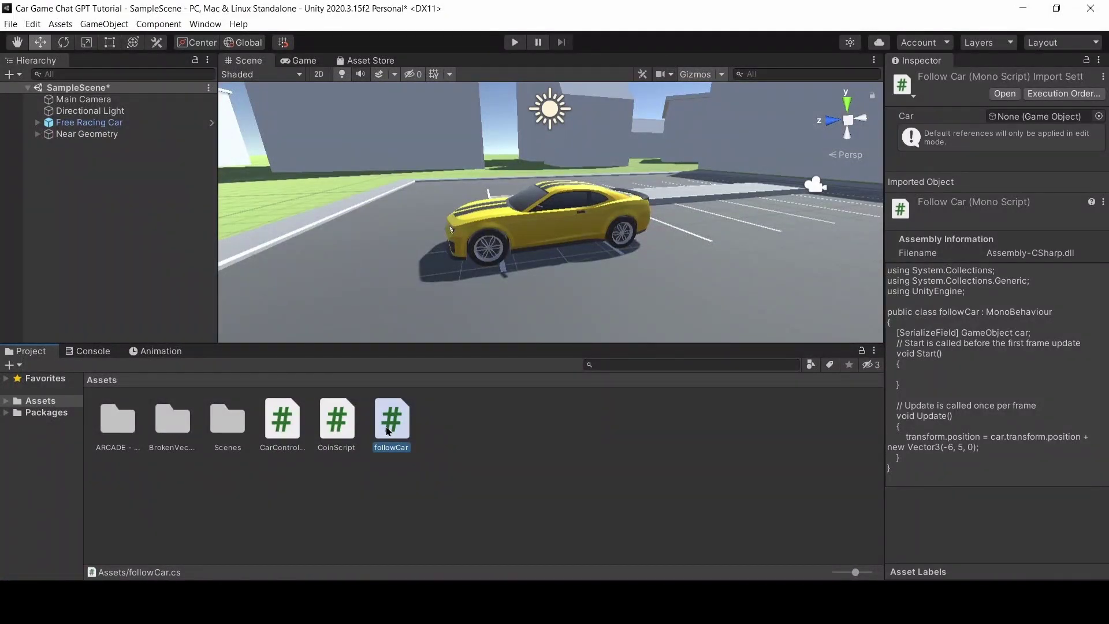
double_click(388, 431)
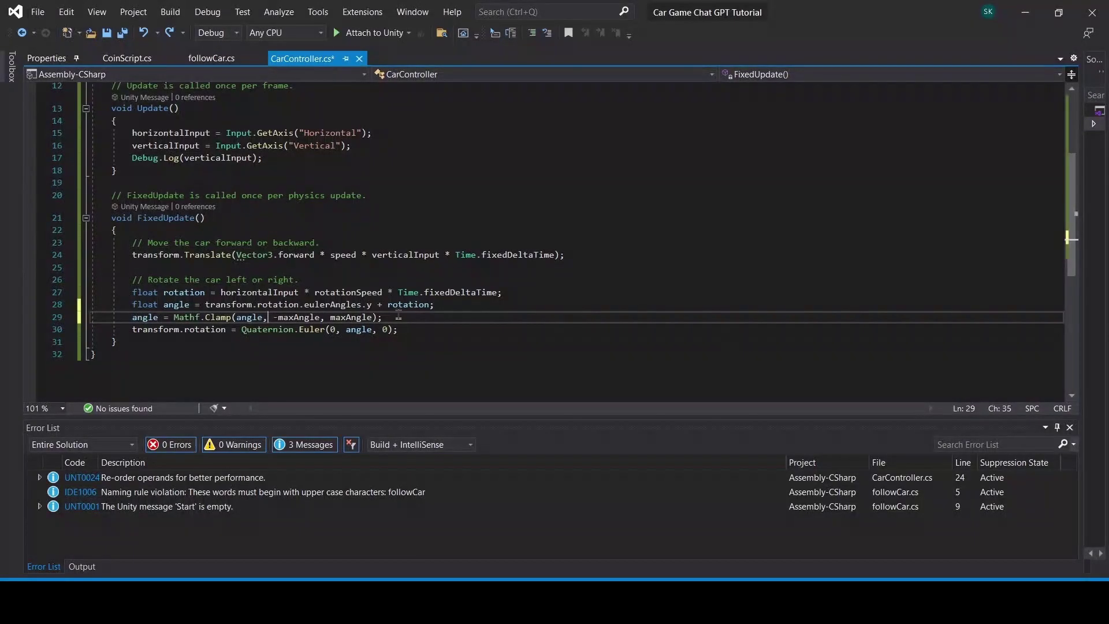
- Delete the Mathf.Clamp line and stray backslash from FixedUpdate, then save CarController.cs
drag(387, 332, 451, 320)
key(Delete)
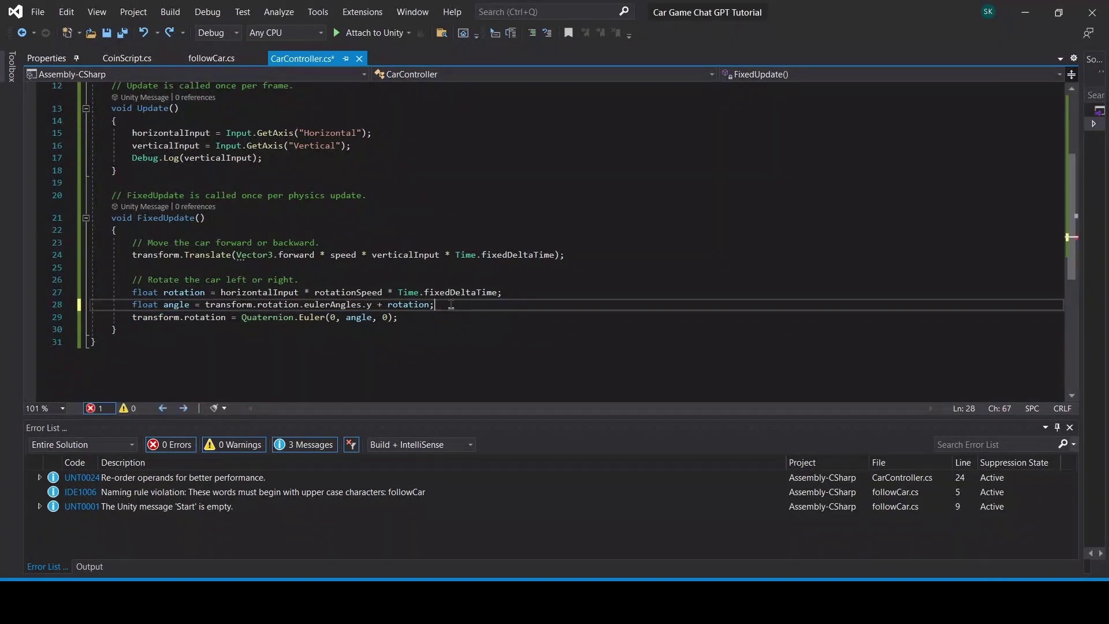
key(BackSpace)
key(ctrl+s)
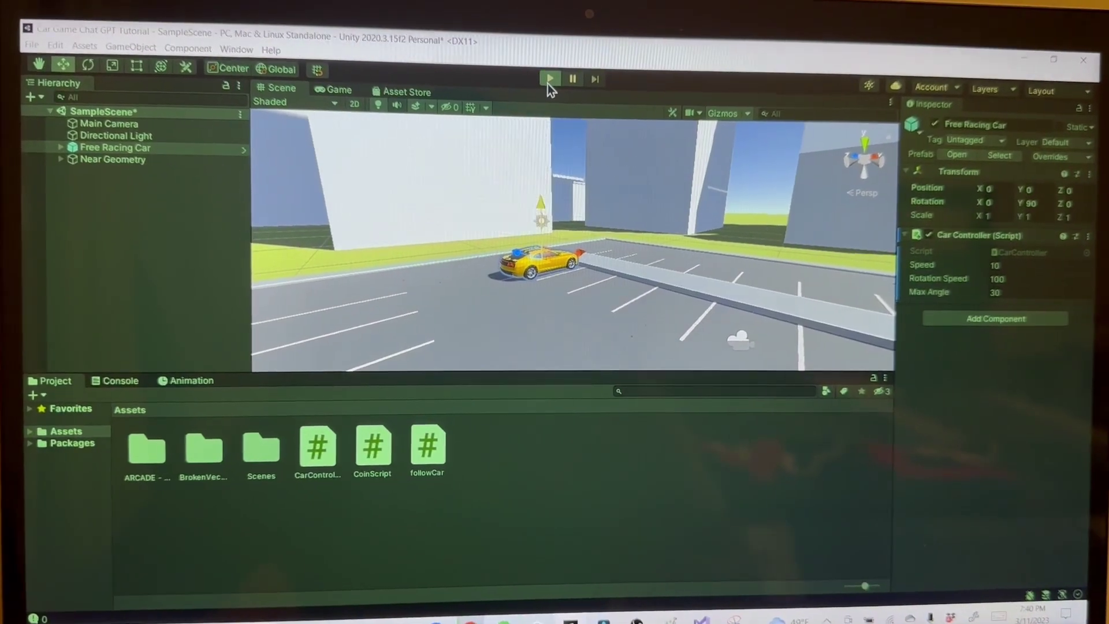
- Play the game, driving the car forward, right, in reverse and left, then stop it
click(549, 76)
key(Up)
key(Right)
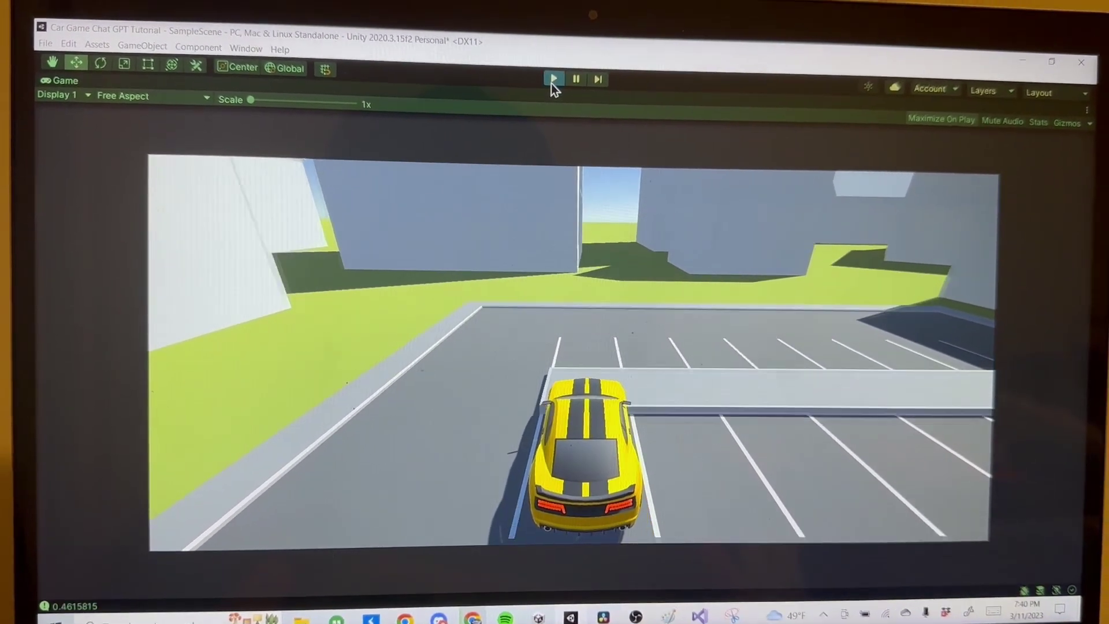
key(Down)
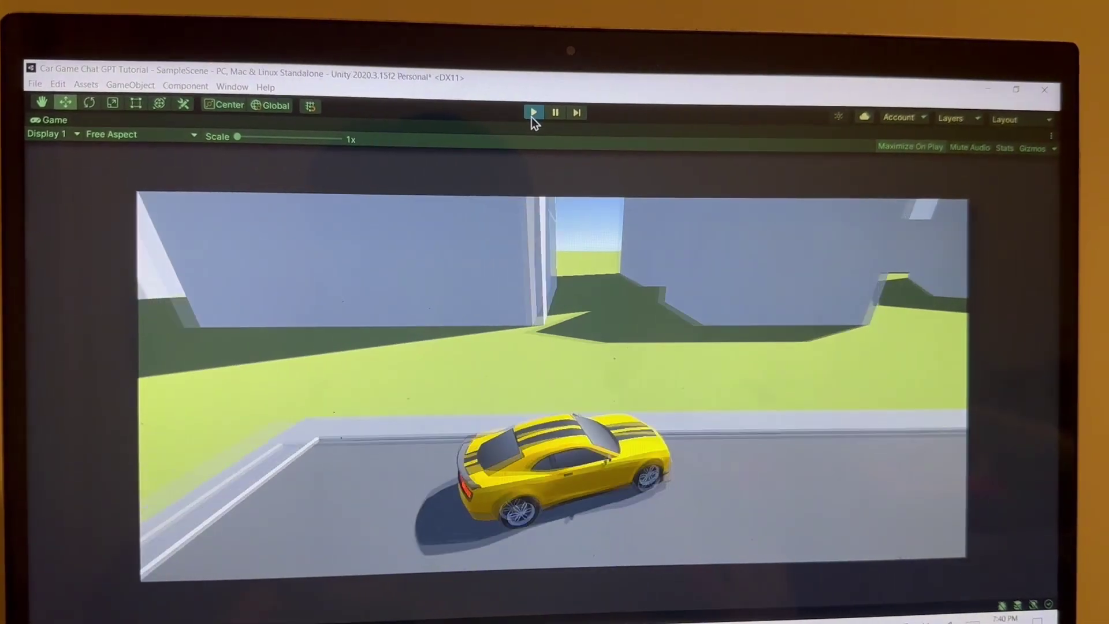
key(Up)
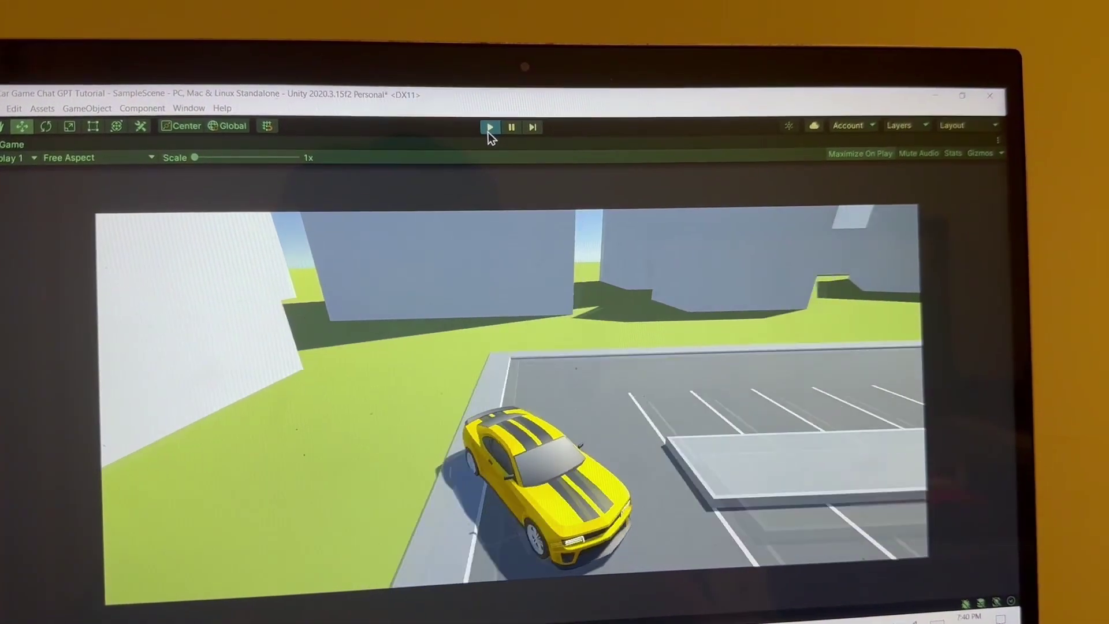
key(Up)
key(Left)
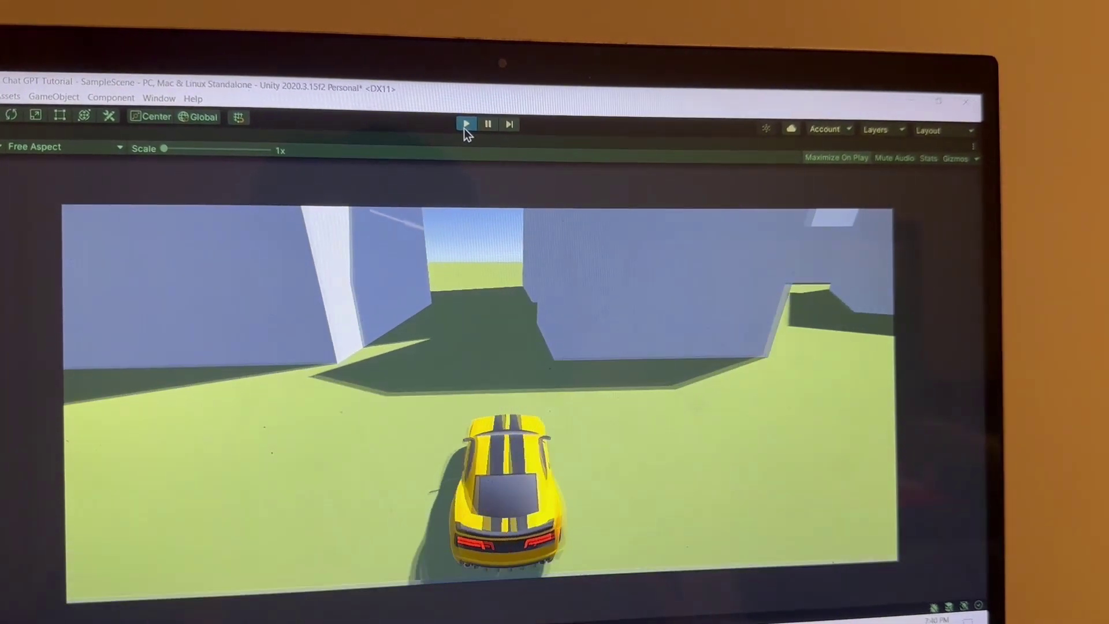
click(475, 133)
- Replay the game twice, steering the car right and left along the road and parking lot
click(533, 81)
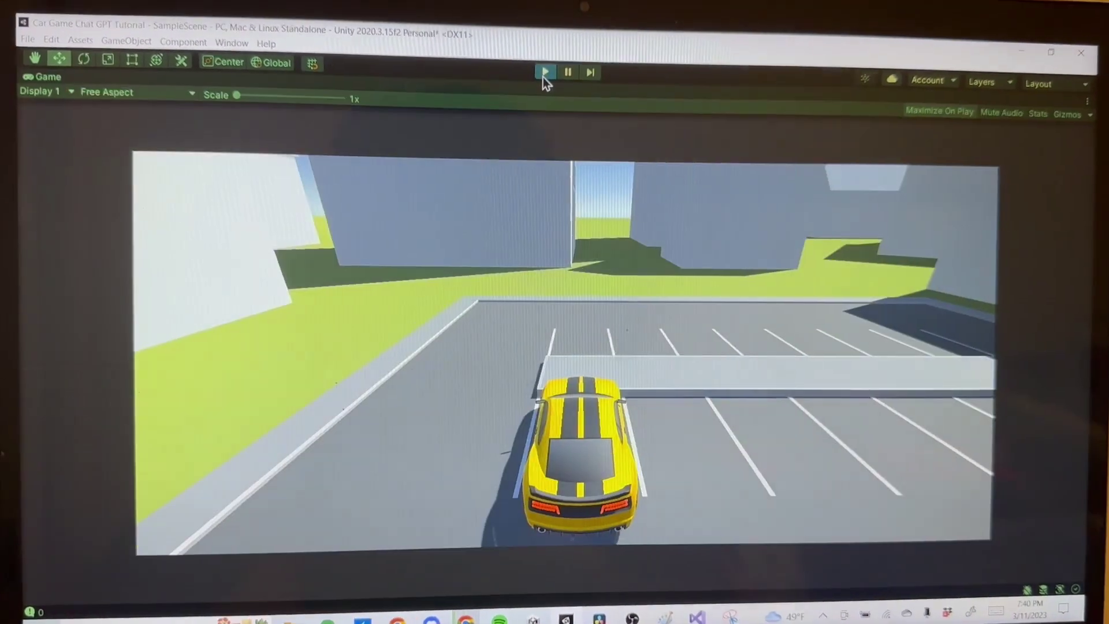
key(Up)
key(Right)
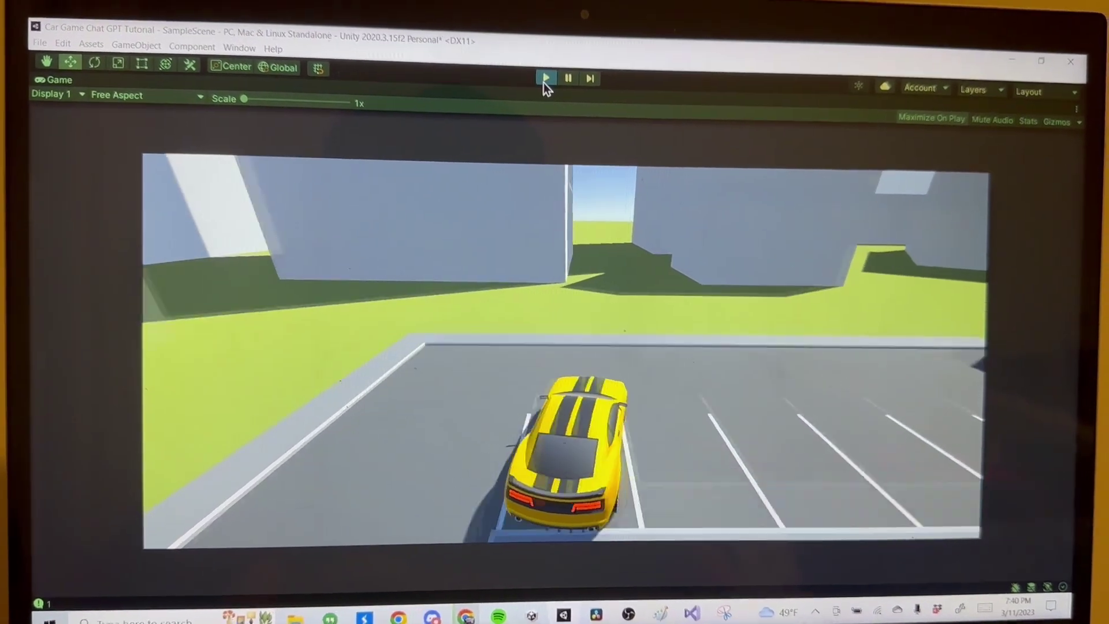
key(Right)
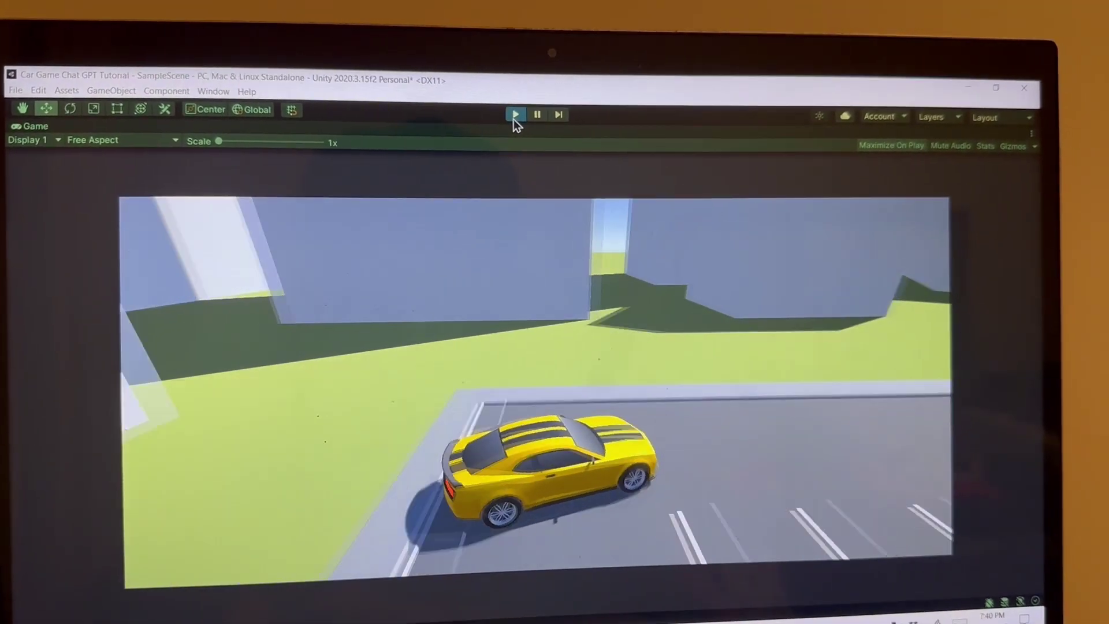
key(Left)
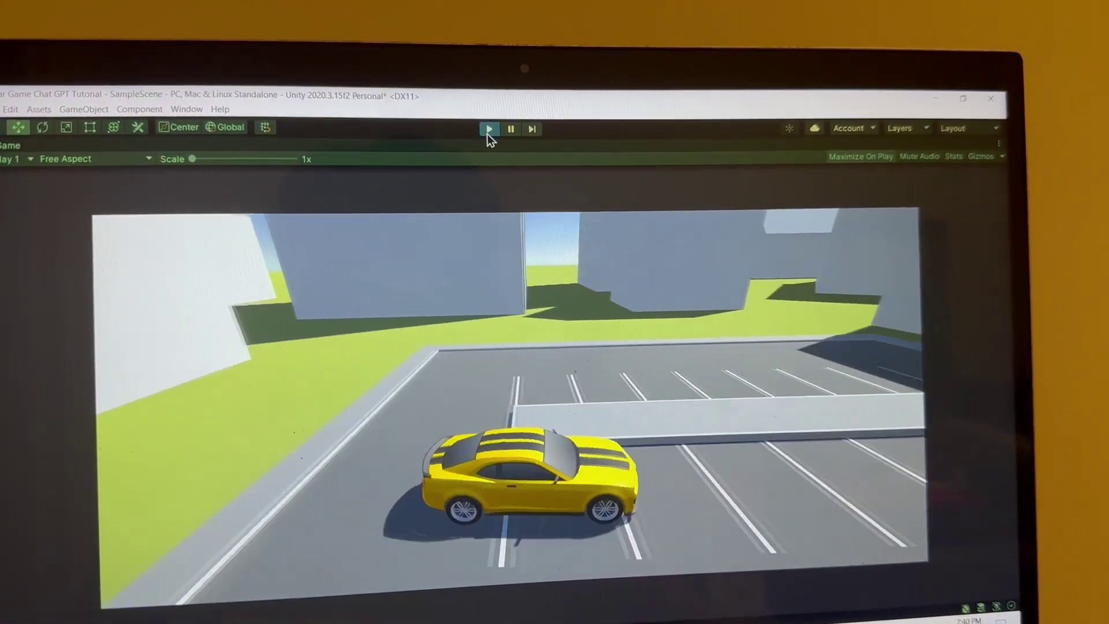
key(Left)
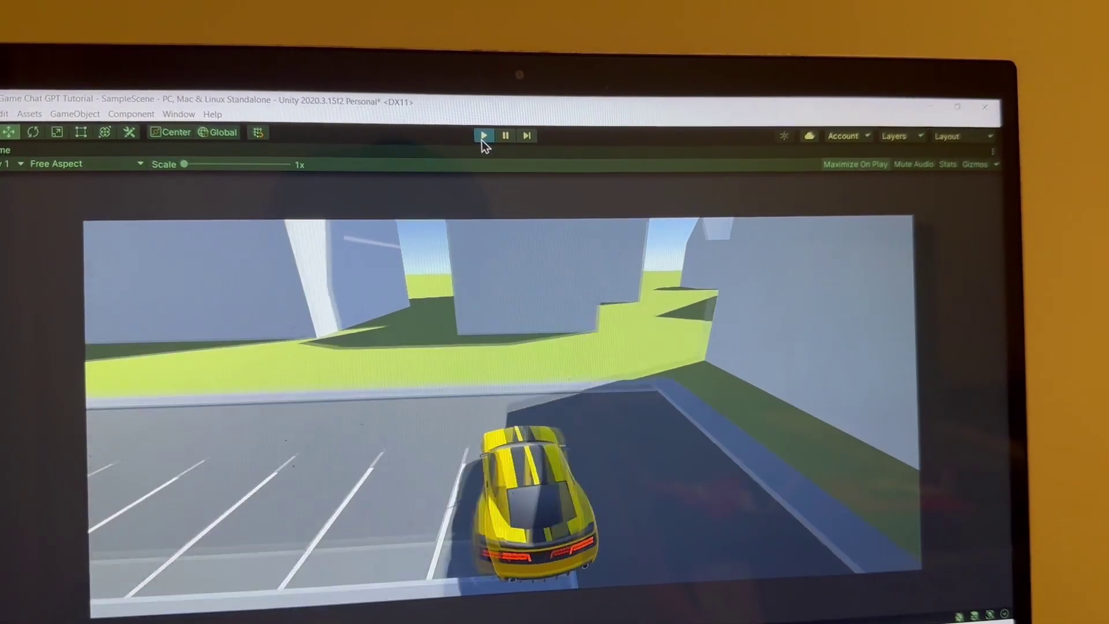
click(466, 127)
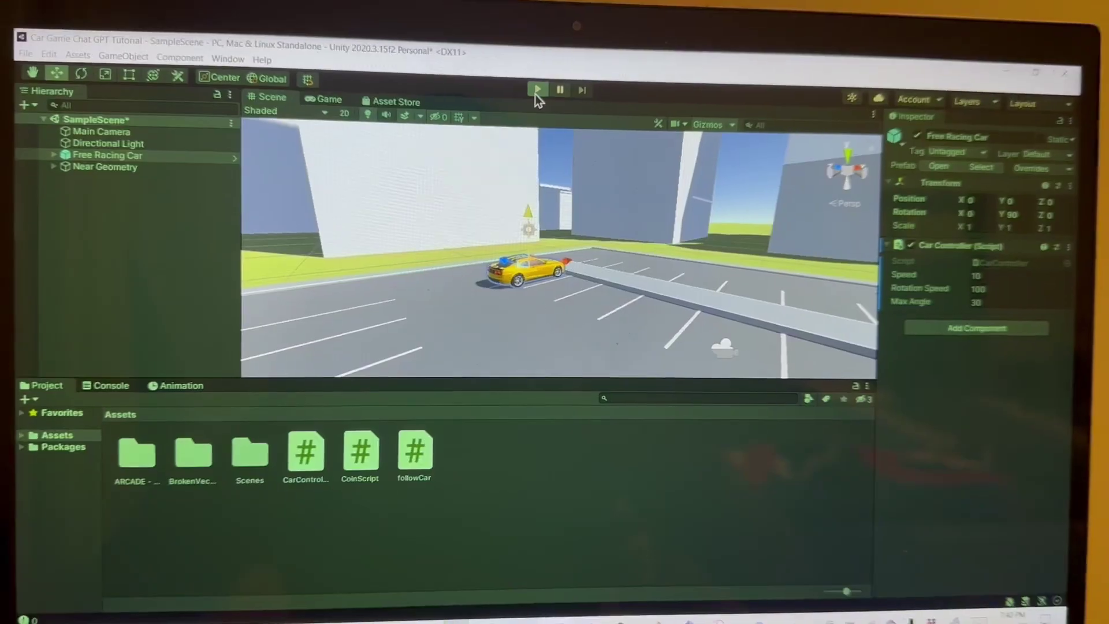
click(548, 75)
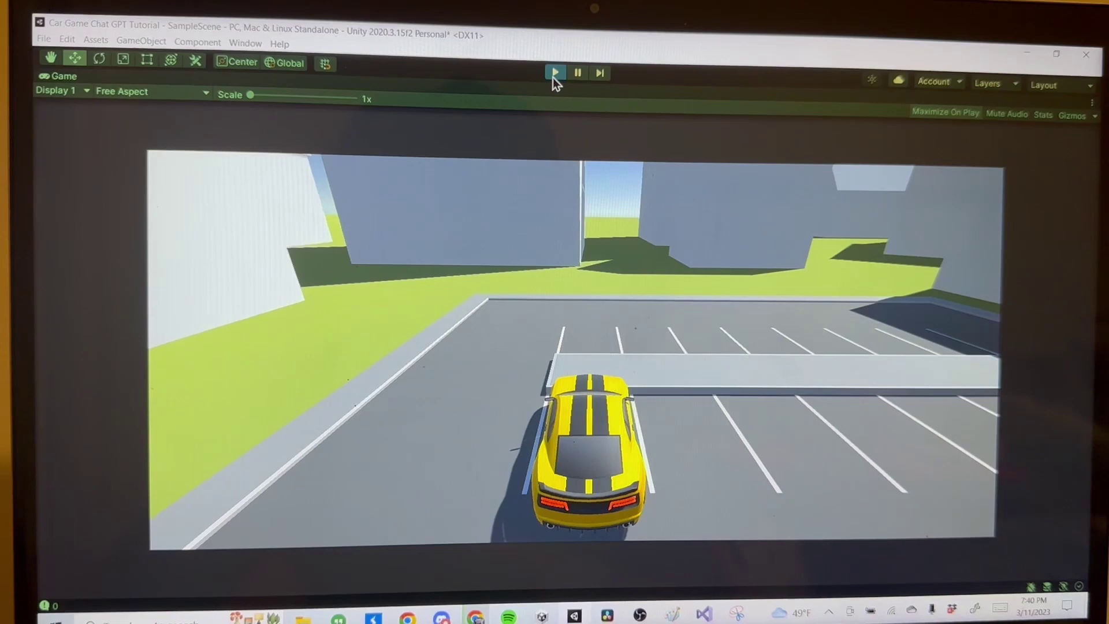
key(Right)
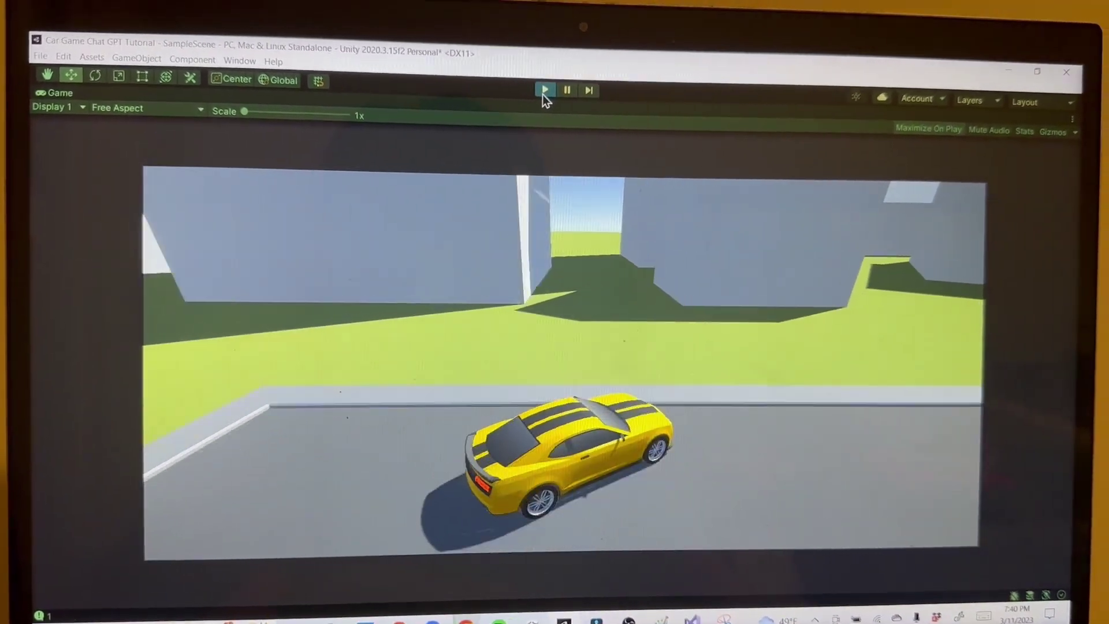